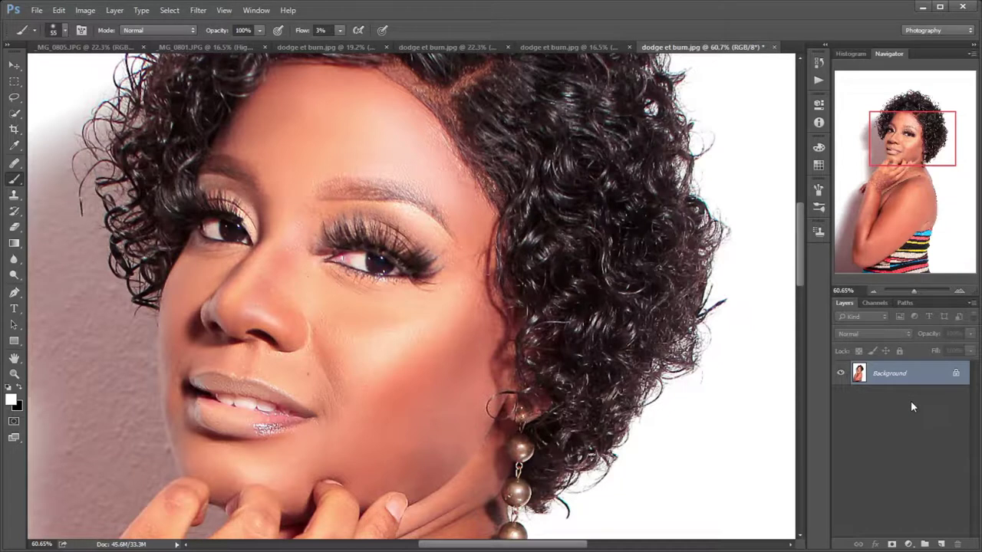
Duplicate the portrait's Background layer as Layer 1 with Ctrl+J.
{"action": "key", "text": "ctrl+j"}
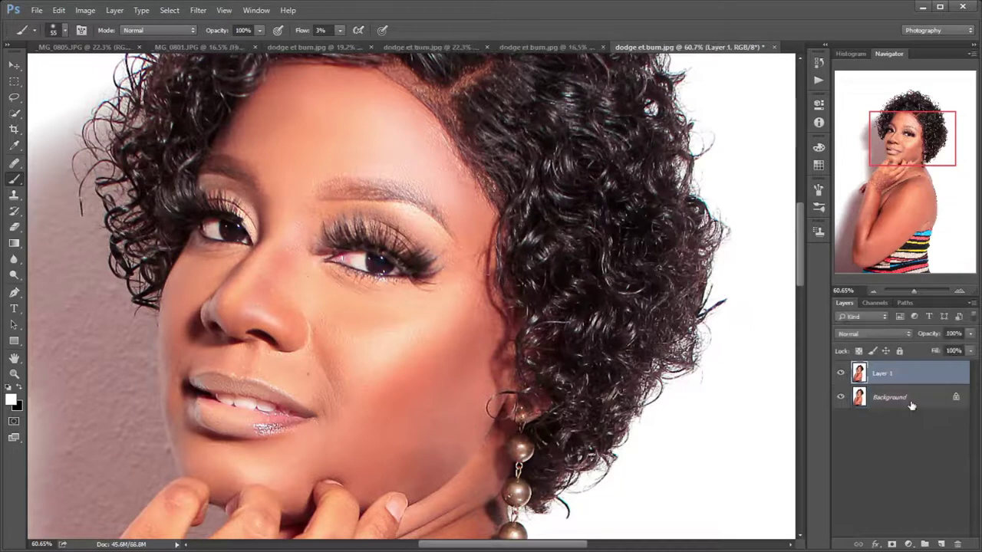
Fill Layer 1 with 50% gray.
{"action": "left_click", "coordinate": [65, 13]}
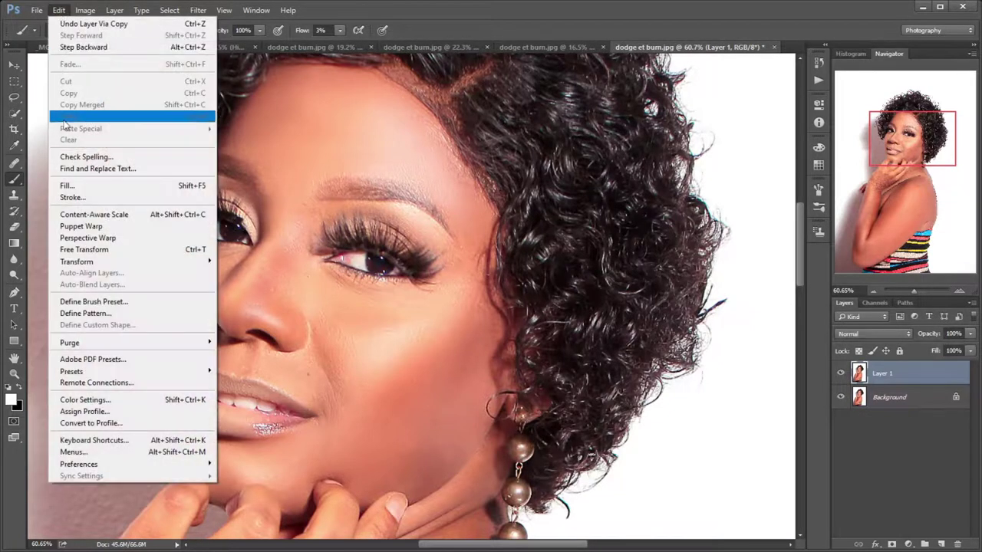
{"action": "left_click", "coordinate": [76, 186]}
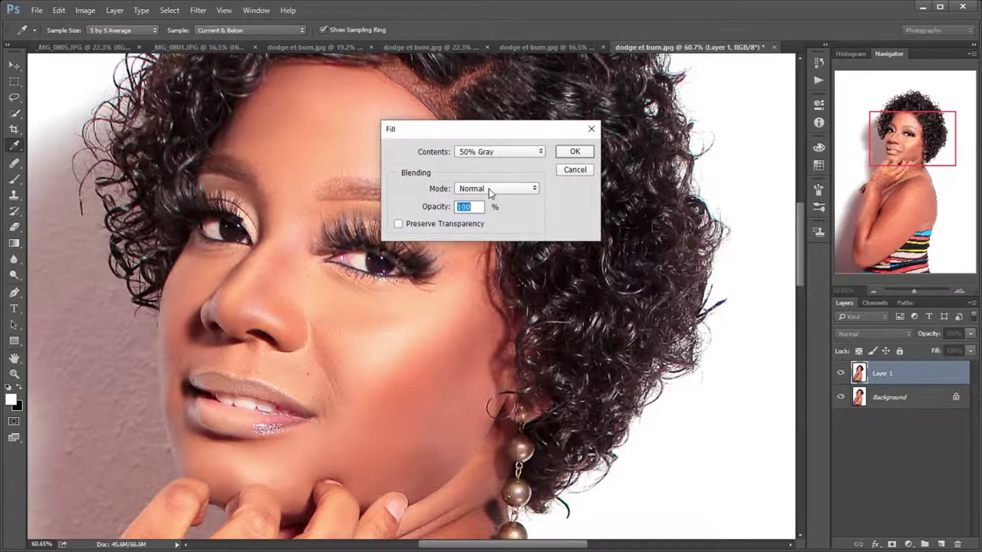
{"action": "left_click", "coordinate": [570, 152]}
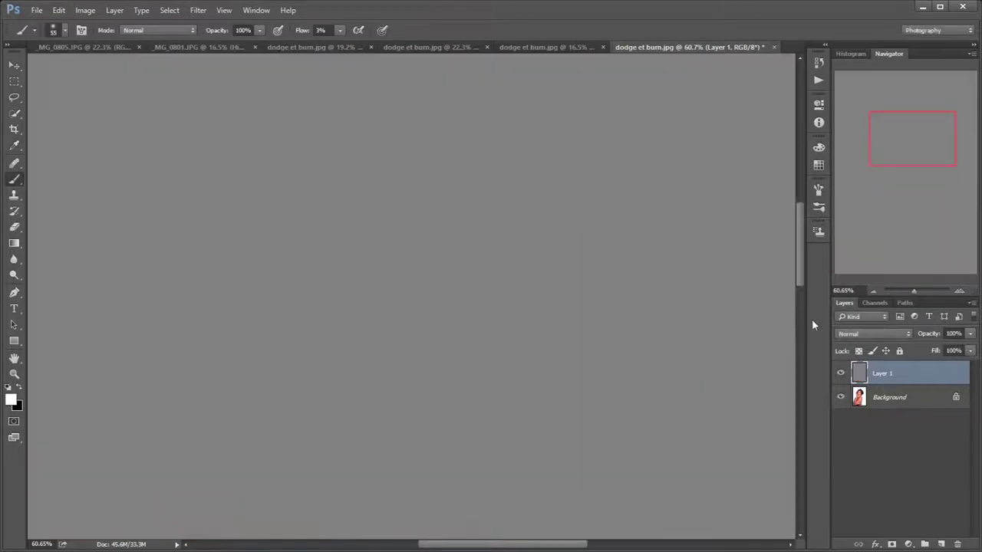
Convert Layer 1 to a smart object and set its blend mode to Vivid Light.
{"action": "right_click", "coordinate": [880, 372]}
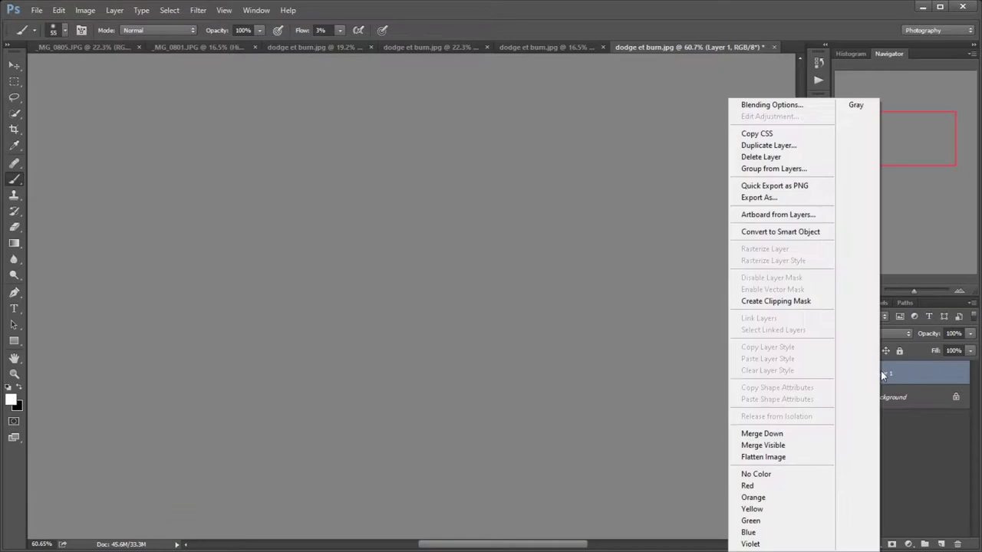
{"action": "left_click", "coordinate": [787, 240]}
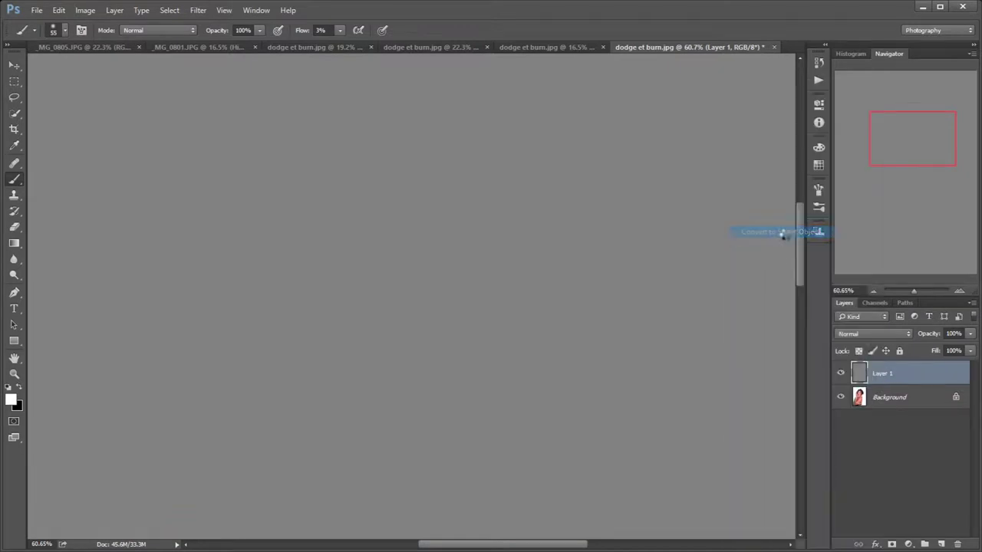
{"action": "left_click", "coordinate": [869, 333]}
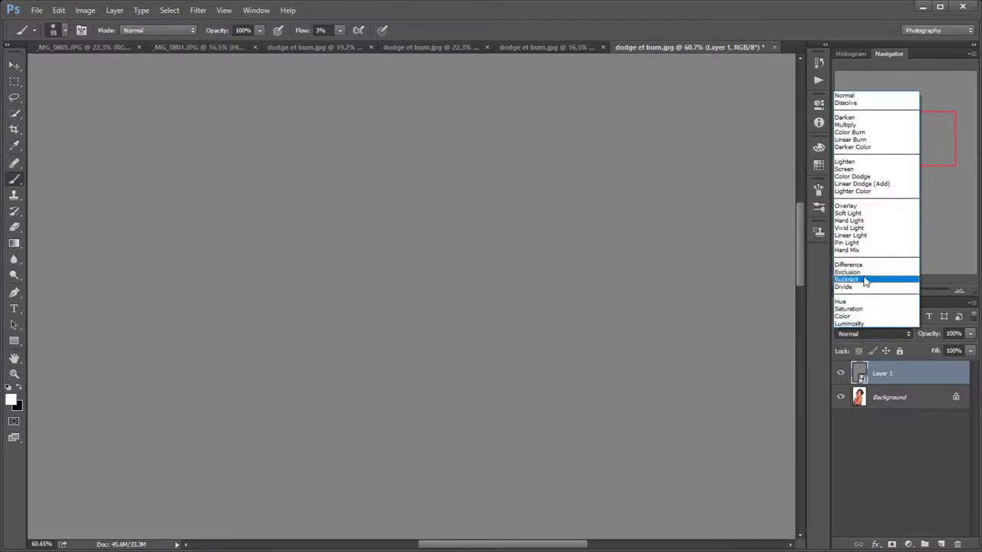
{"action": "left_click", "coordinate": [859, 227]}
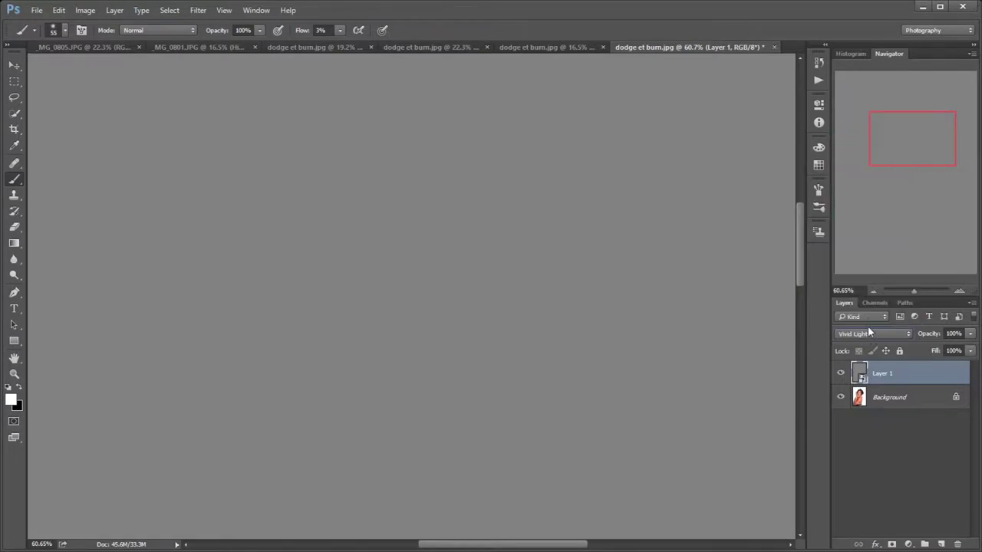
Apply the Filter Gallery's Texturizer with Sandstone texture to Layer 1, checking the zoomed preview.
{"action": "left_click", "coordinate": [198, 10]}
{"action": "left_click", "coordinate": [228, 59]}
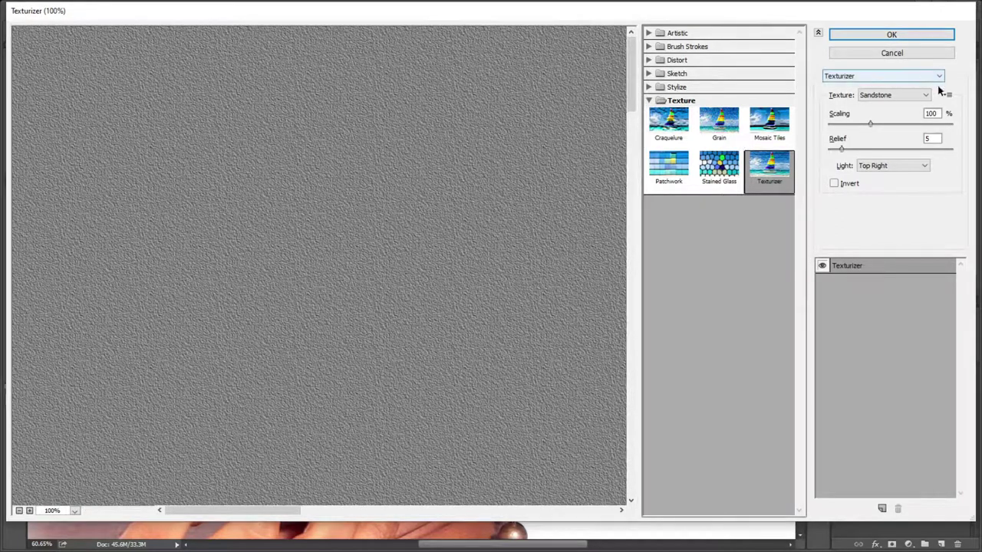
{"action": "left_click", "coordinate": [895, 94]}
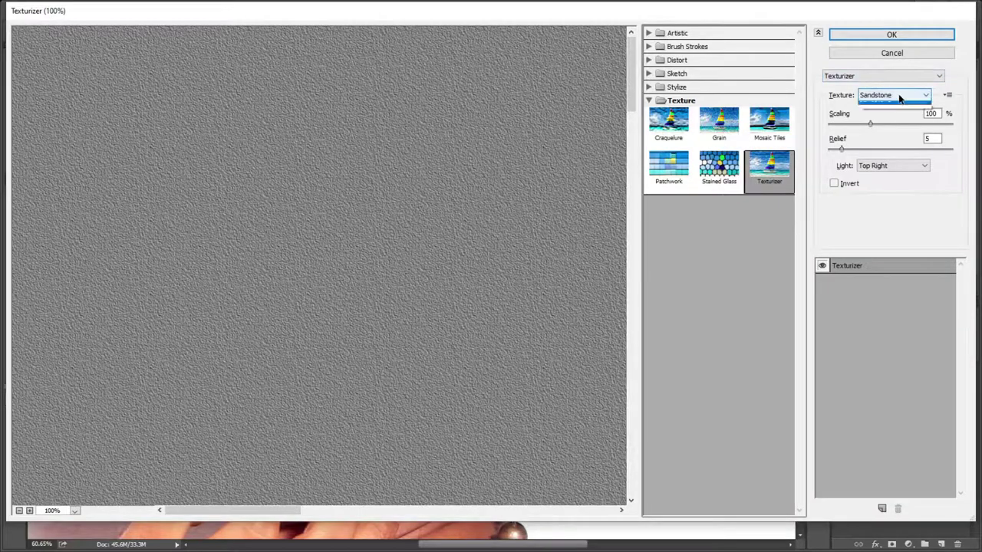
{"action": "left_click", "coordinate": [945, 123]}
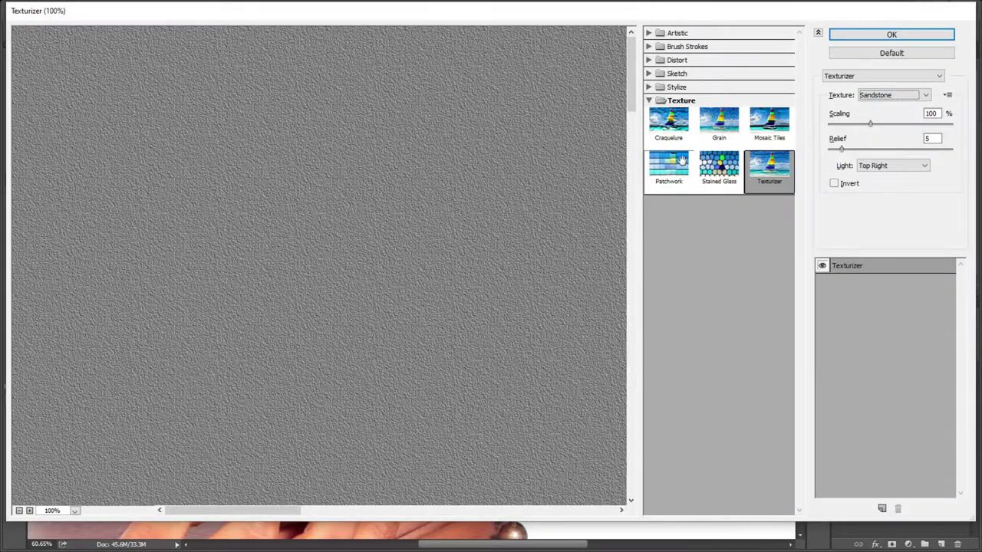
{"action": "key", "text": "ctrl+plus"}
{"action": "key", "text": "ctrl+plus"}
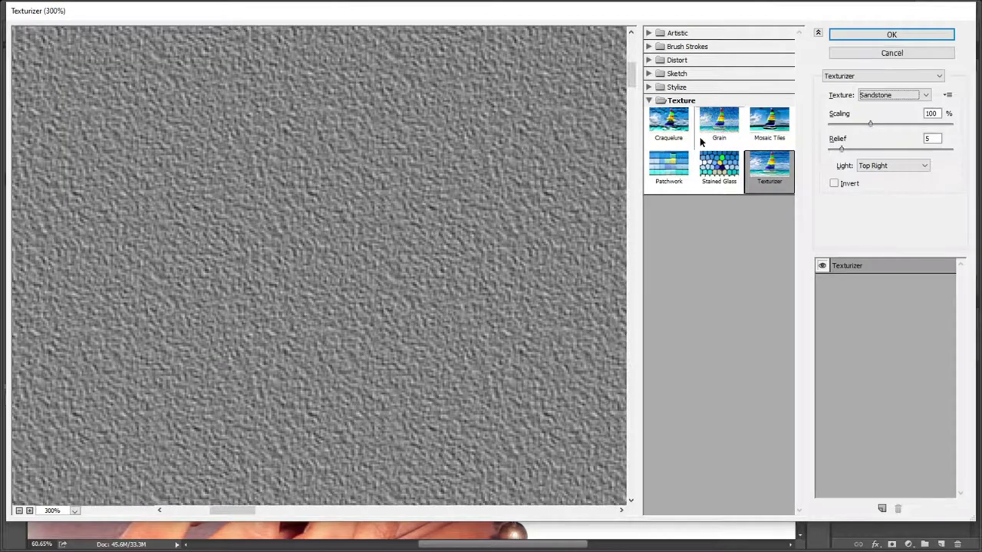
{"action": "left_click", "coordinate": [20, 512]}
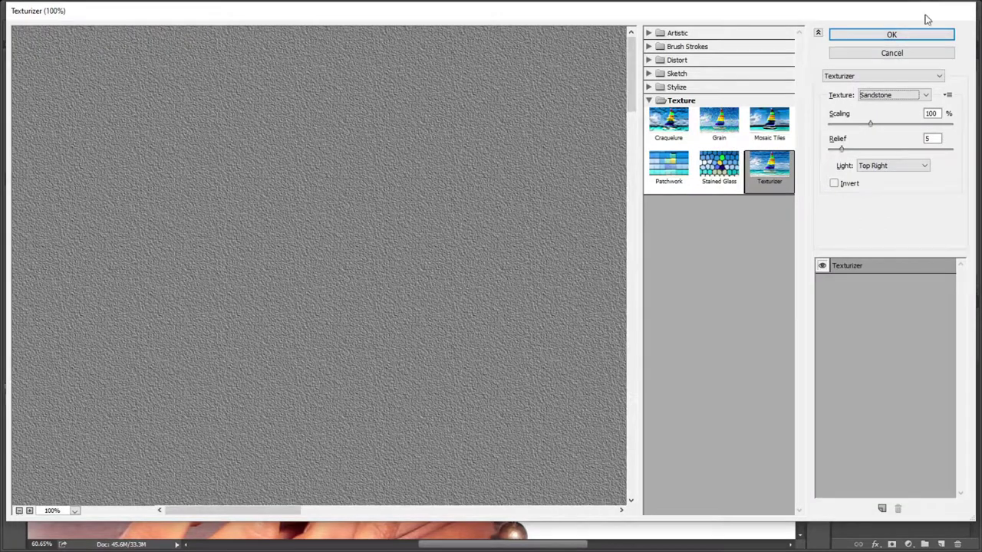
{"action": "left_click", "coordinate": [892, 35]}
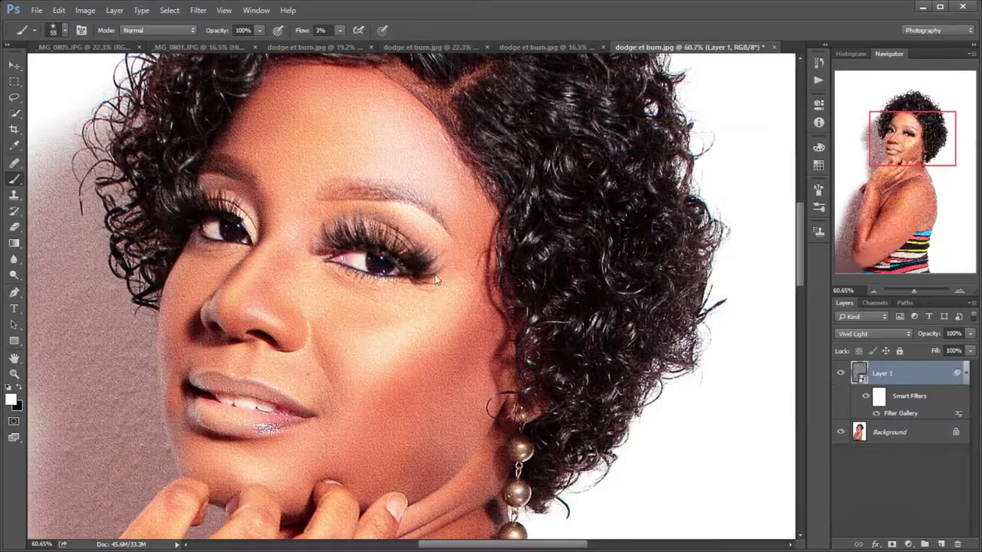
Zoom in on the face and give Layer 1 an inverted, black layer mask.
{"action": "left_click", "coordinate": [915, 289]}
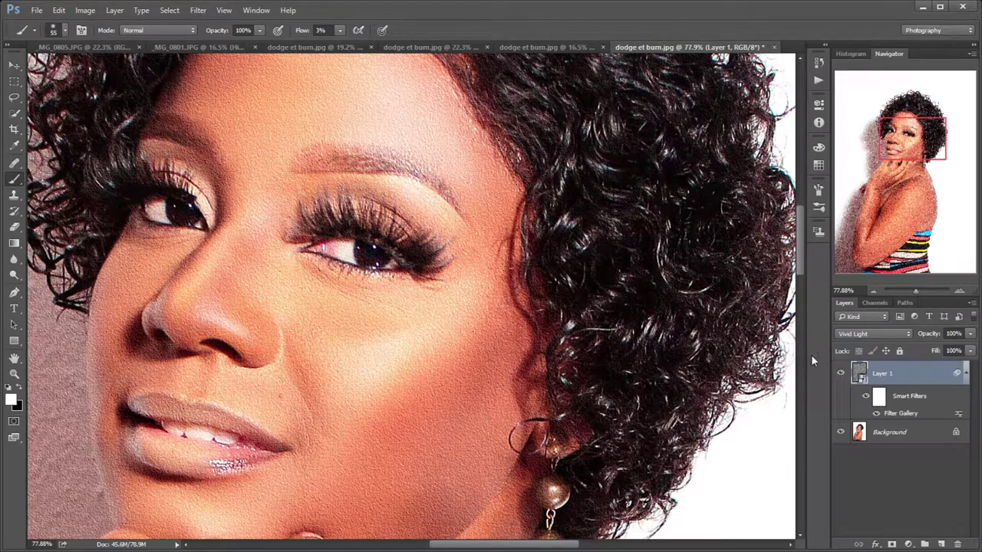
{"action": "left_click", "coordinate": [892, 545]}
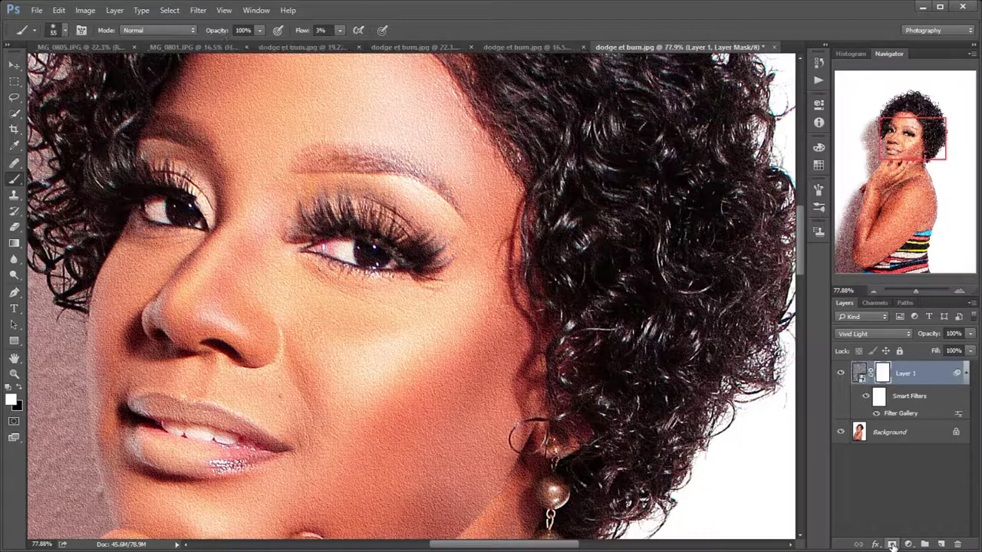
{"action": "key", "text": "ctrl+i"}
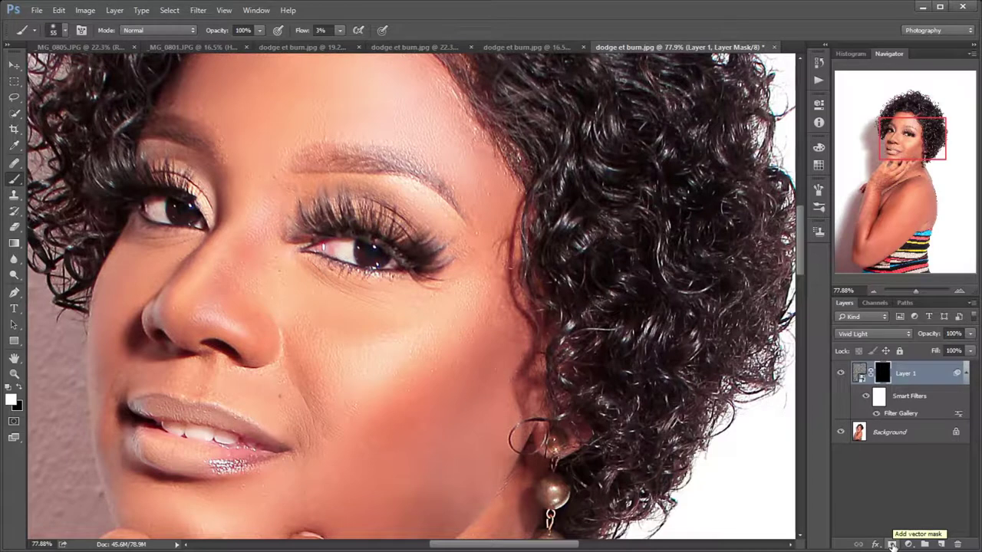
Select the Brush Tool and begin editing its Flow value.
{"action": "right_click", "coordinate": [13, 182]}
{"action": "left_click", "coordinate": [57, 179]}
{"action": "left_click", "coordinate": [330, 30]}
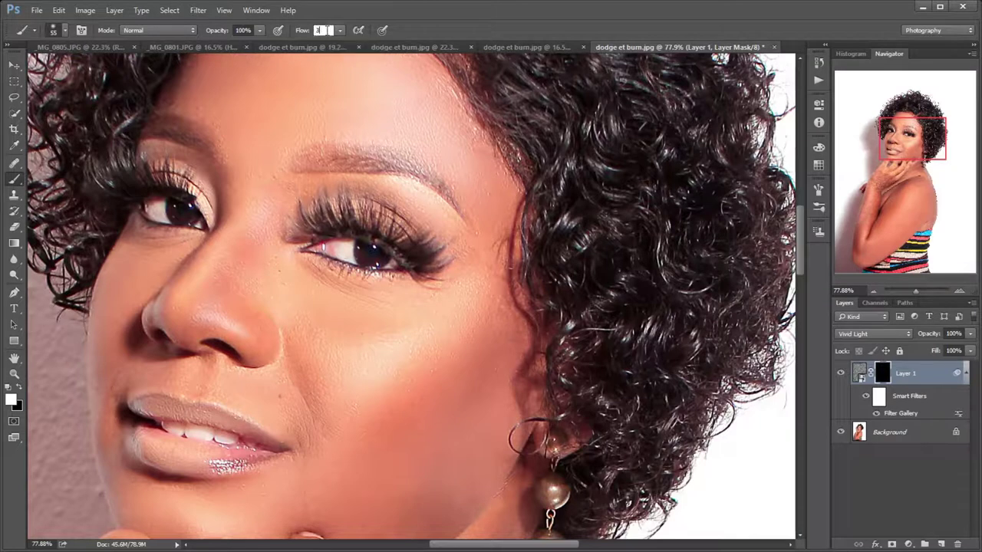
{"action": "type", "text": "30"}
Set brush flow to 30%, enlarge the brush, and paint texture across the forehead.
{"action": "key", "text": "Return"}
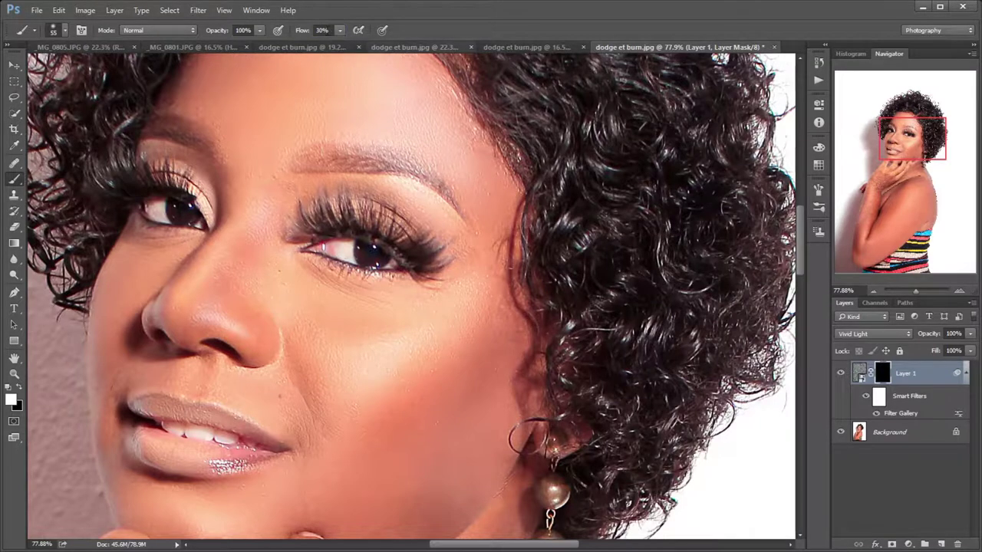
{"action": "left_click_drag", "start_coordinate": [914, 146], "coordinate": [914, 131]}
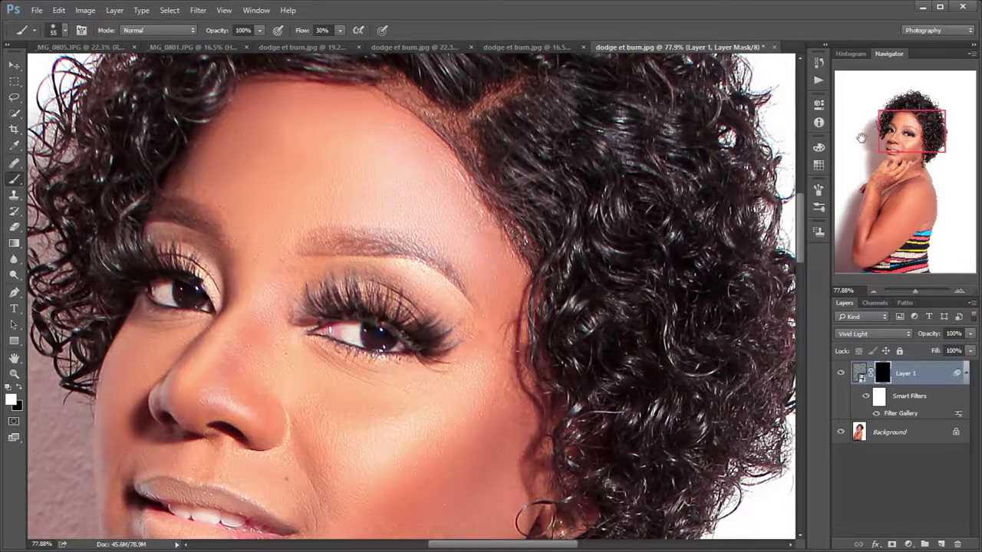
{"action": "left_click", "coordinate": [66, 31]}
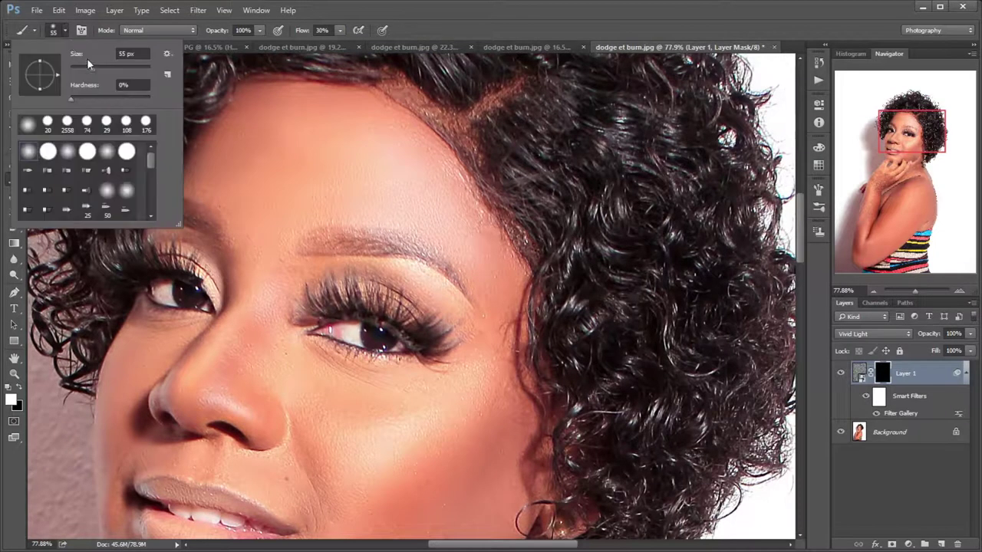
{"action": "left_click_drag", "start_coordinate": [96, 68], "coordinate": [125, 69]}
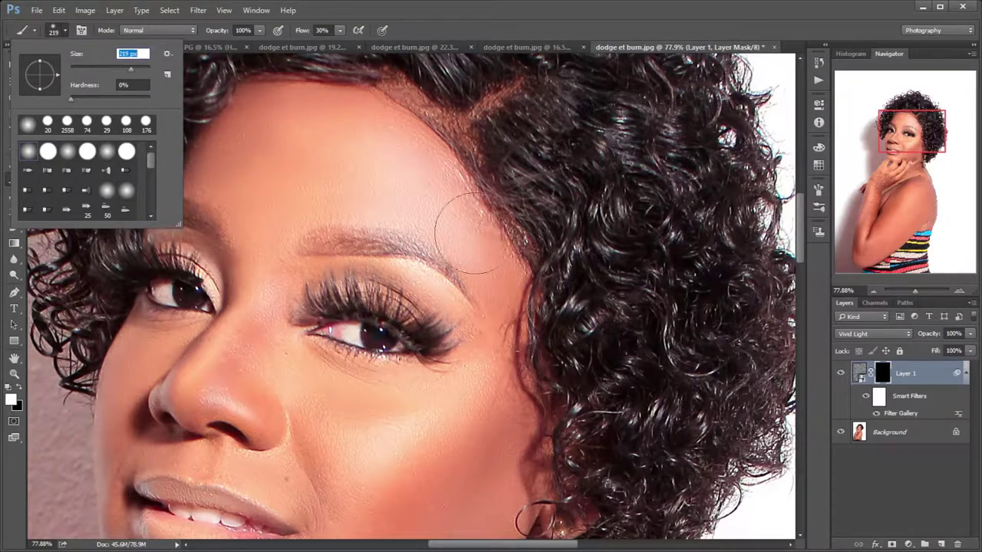
{"action": "left_click", "coordinate": [434, 206]}
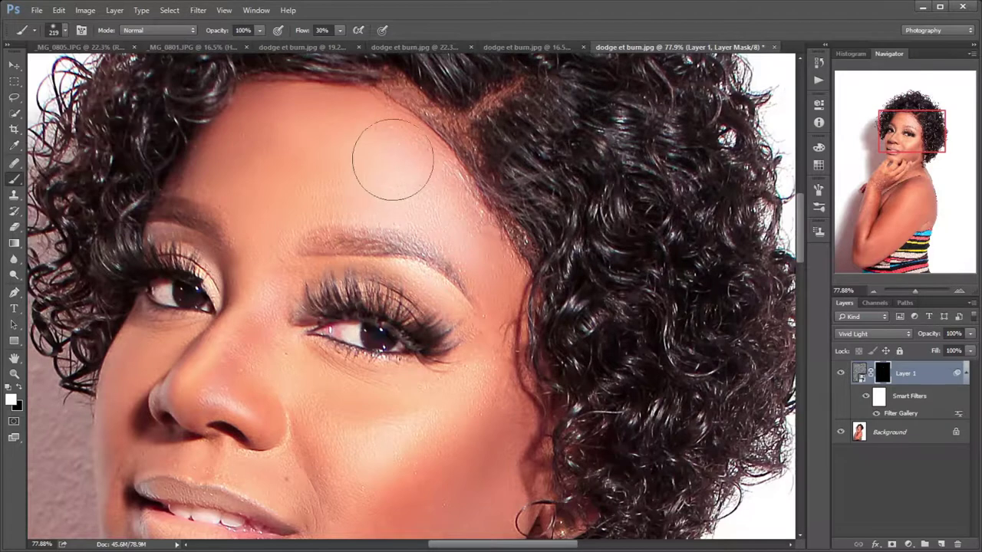
{"action": "mouse_move", "coordinate": [361, 200]}
{"action": "left_mouse_down"}
{"action": "mouse_move", "coordinate": [344, 197]}
{"action": "mouse_move", "coordinate": [383, 149]}
{"action": "mouse_move", "coordinate": [357, 189]}
{"action": "left_mouse_up"}
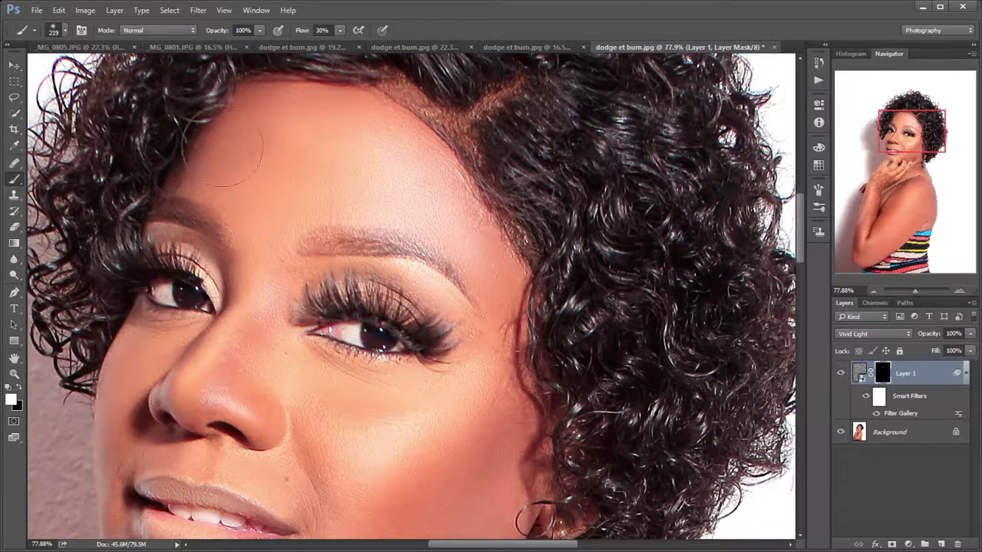
{"action": "mouse_move", "coordinate": [250, 167]}
{"action": "left_mouse_down"}
{"action": "mouse_move", "coordinate": [252, 187]}
{"action": "mouse_move", "coordinate": [361, 192]}
{"action": "mouse_move", "coordinate": [391, 143]}
{"action": "mouse_move", "coordinate": [470, 232]}
{"action": "left_mouse_up"}
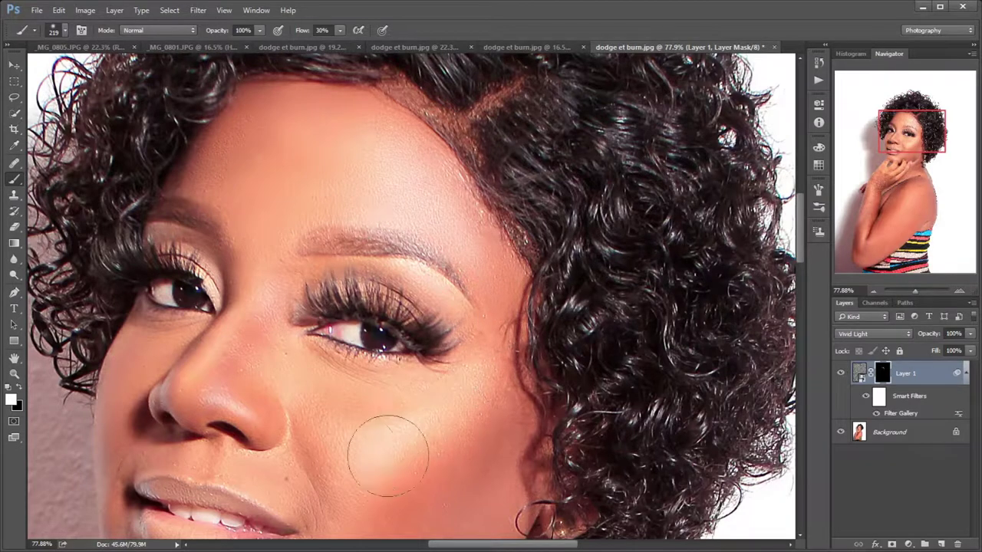
Shrink the brush to 148 px and paint texture onto the eyelid toward the brow.
{"action": "left_click_drag", "start_coordinate": [916, 138], "coordinate": [914, 150]}
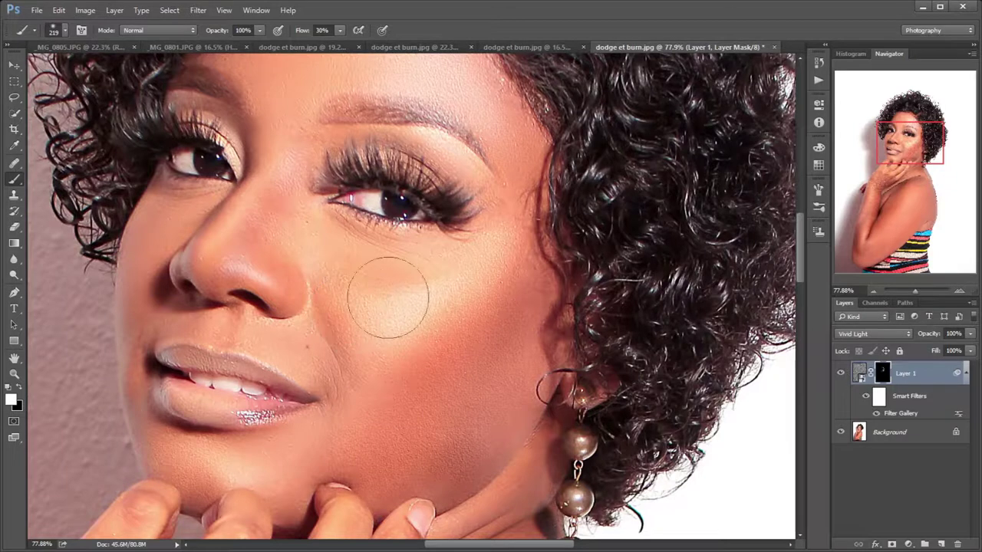
{"action": "left_click", "coordinate": [64, 31]}
{"action": "left_click_drag", "start_coordinate": [127, 73], "coordinate": [121, 71]}
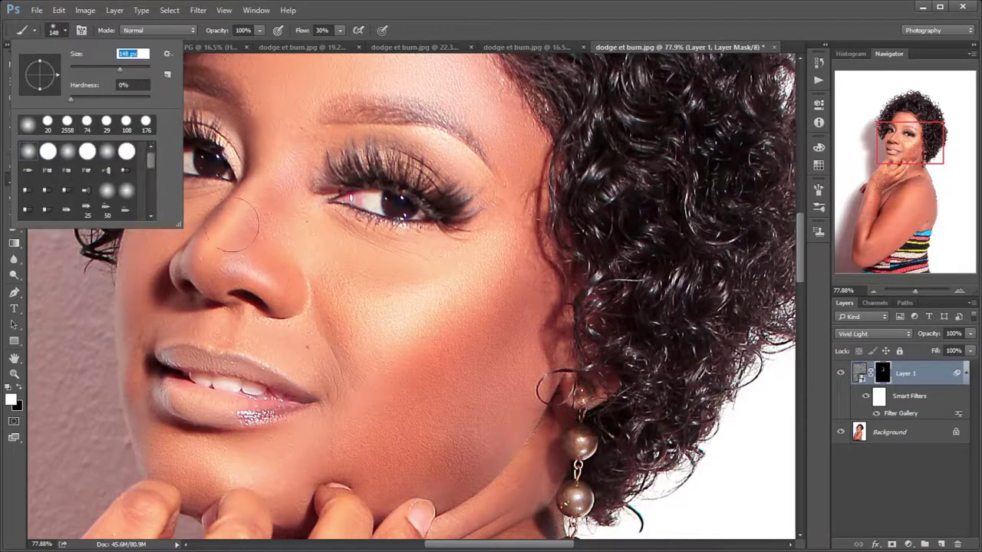
{"action": "left_click", "coordinate": [277, 201]}
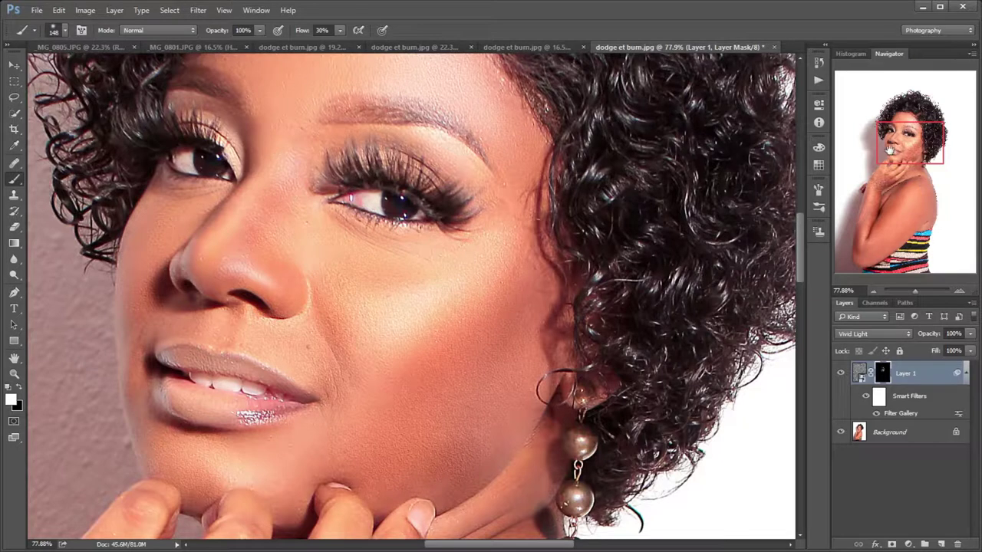
{"action": "left_click_drag", "start_coordinate": [889, 150], "coordinate": [895, 139]}
{"action": "left_click_drag", "start_coordinate": [495, 282], "coordinate": [434, 235]}
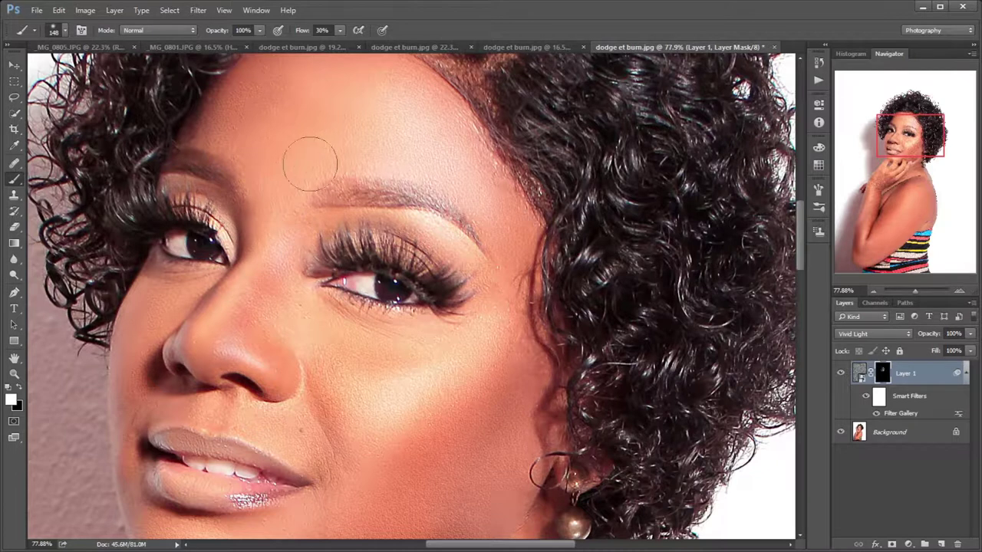
Enlarge the brush to 195 px.
{"action": "left_click_drag", "start_coordinate": [914, 146], "coordinate": [913, 135]}
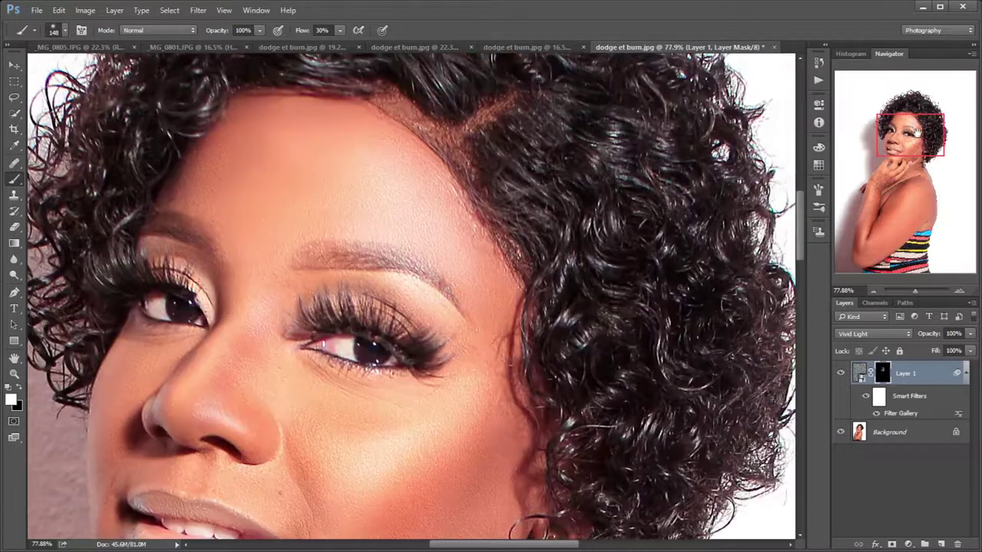
{"action": "left_click", "coordinate": [65, 29]}
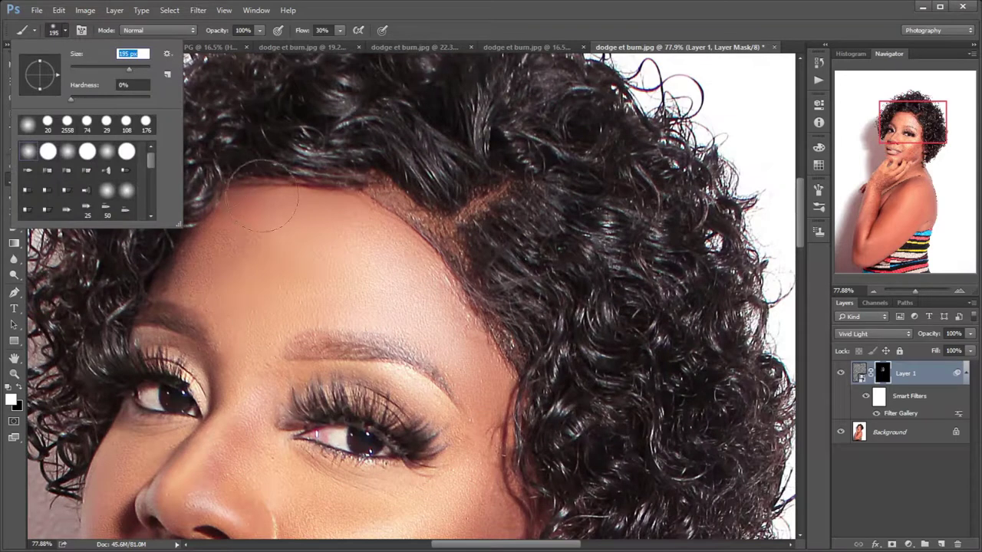
{"action": "key", "text": "Return"}
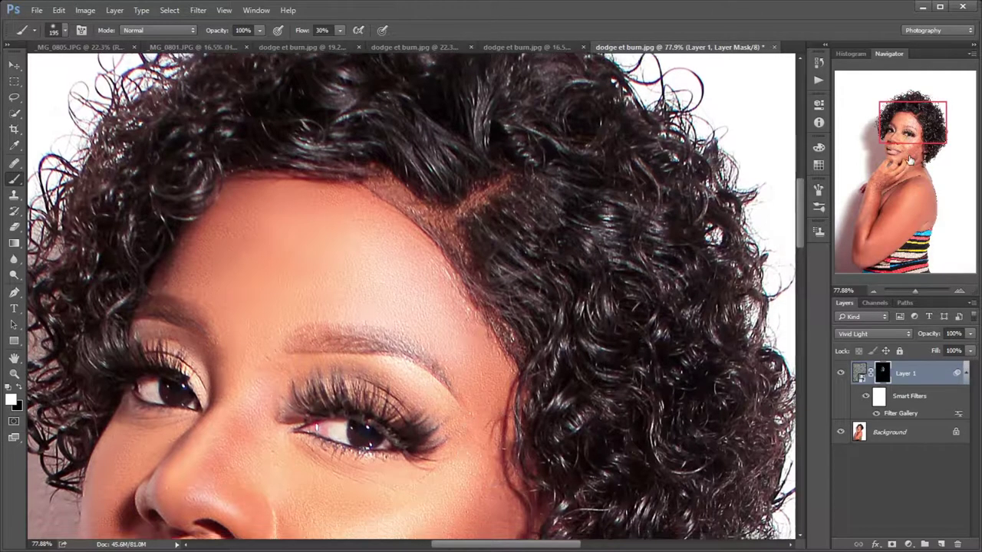
Paint the texture effect onto the chin skin, panning around the lower face.
{"action": "left_click_drag", "start_coordinate": [908, 135], "coordinate": [908, 153]}
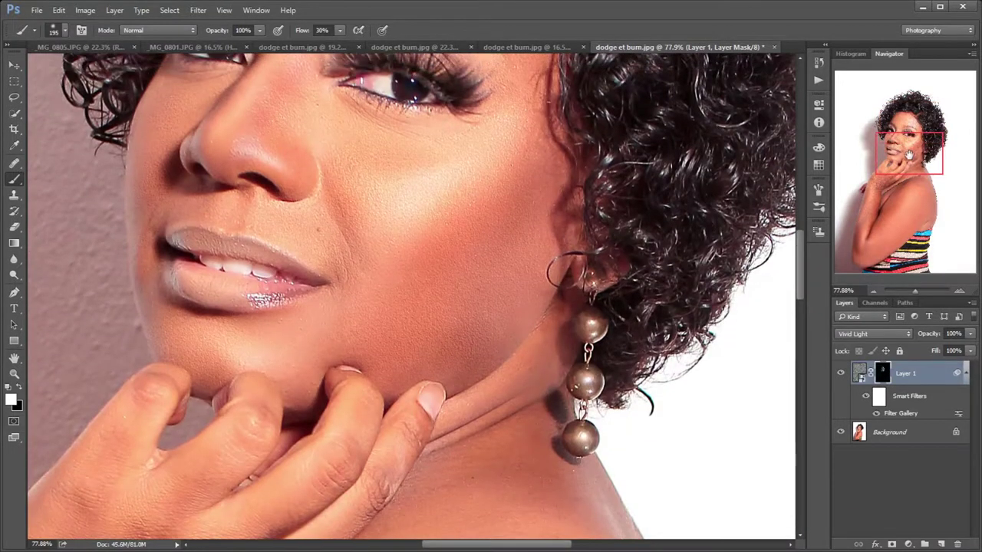
{"action": "left_click_drag", "start_coordinate": [920, 292], "coordinate": [916, 292]}
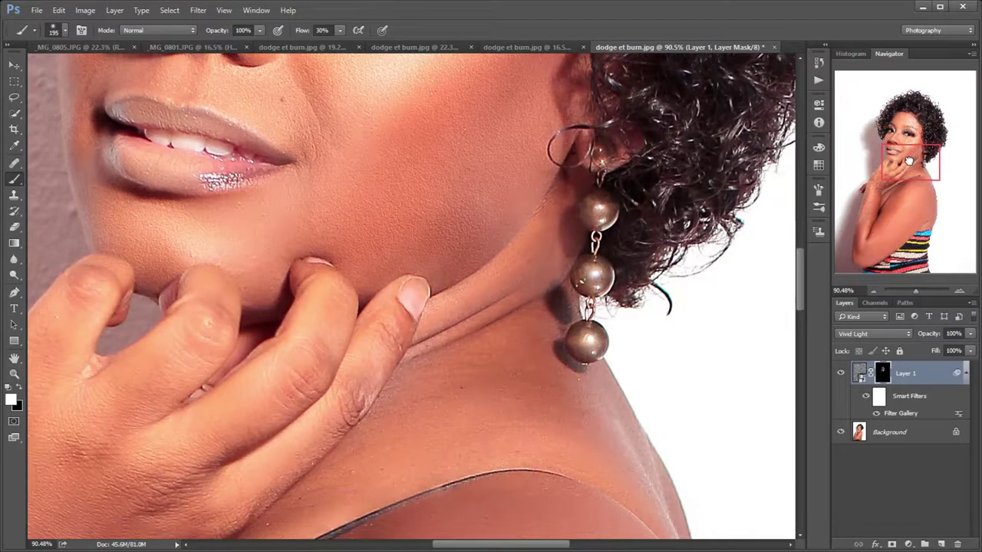
{"action": "left_click_drag", "start_coordinate": [908, 154], "coordinate": [907, 167]}
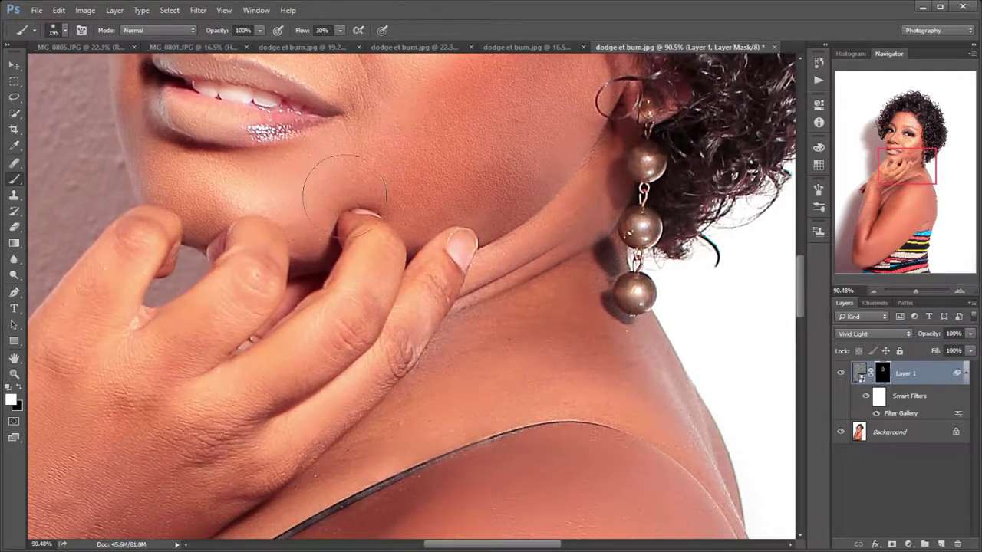
{"action": "mouse_move", "coordinate": [329, 186]}
{"action": "left_mouse_down"}
{"action": "mouse_move", "coordinate": [323, 165]}
{"action": "mouse_move", "coordinate": [252, 186]}
{"action": "left_mouse_up"}
{"action": "left_click_drag", "start_coordinate": [887, 170], "coordinate": [894, 130]}
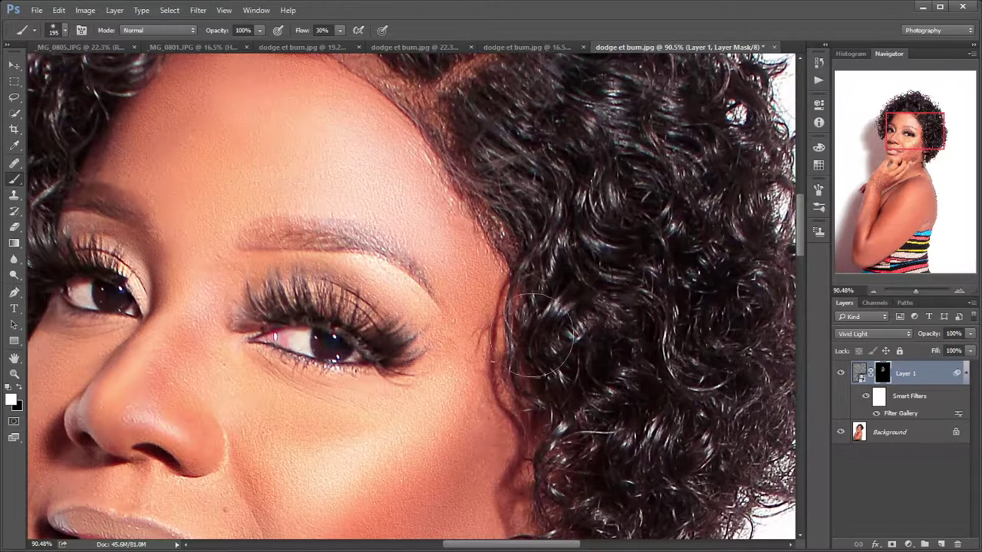
{"action": "left_click_drag", "start_coordinate": [914, 135], "coordinate": [909, 150]}
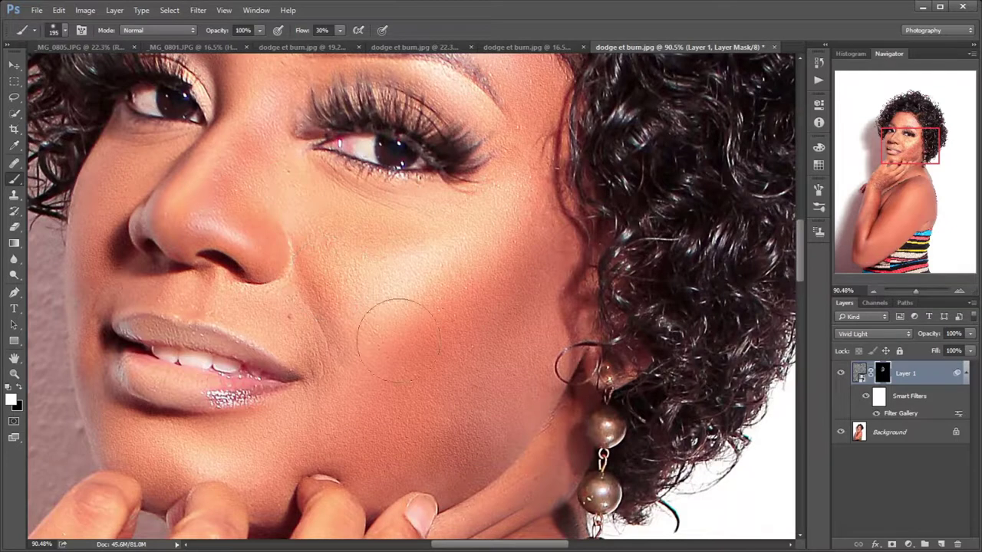
{"action": "left_click_drag", "start_coordinate": [916, 157], "coordinate": [917, 192]}
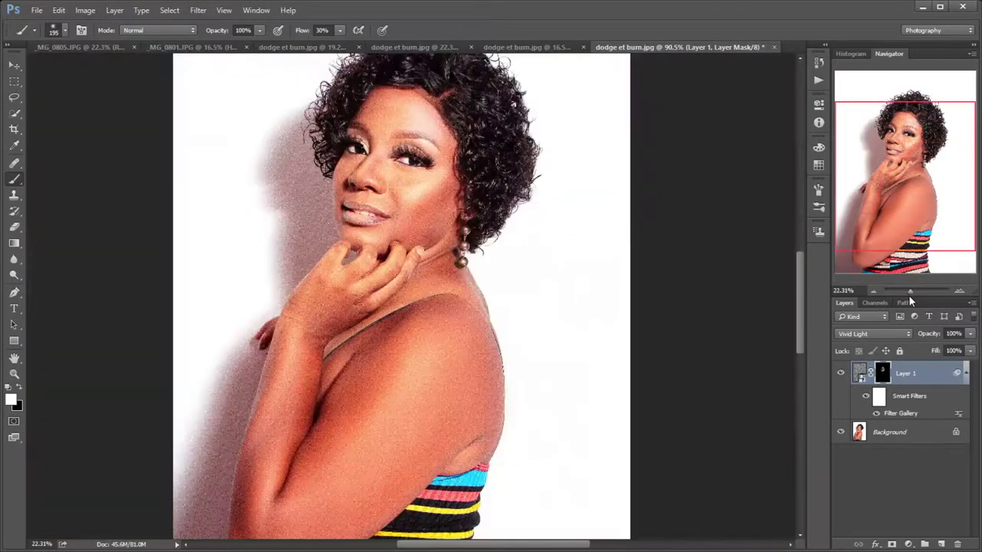
Paint the texture over the shoulder and upper arm with a 463 px brush.
{"action": "left_click_drag", "start_coordinate": [915, 292], "coordinate": [911, 290]}
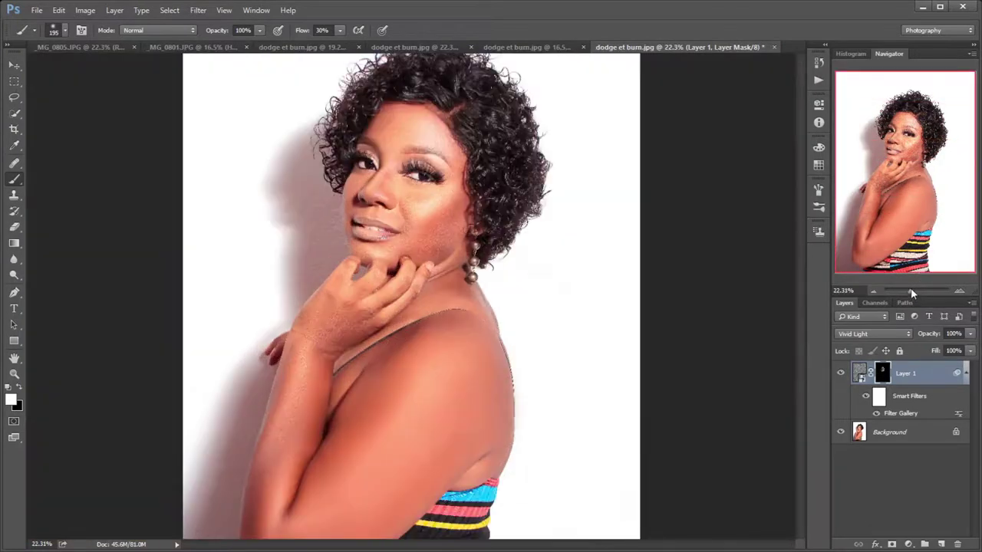
{"action": "left_click", "coordinate": [65, 30]}
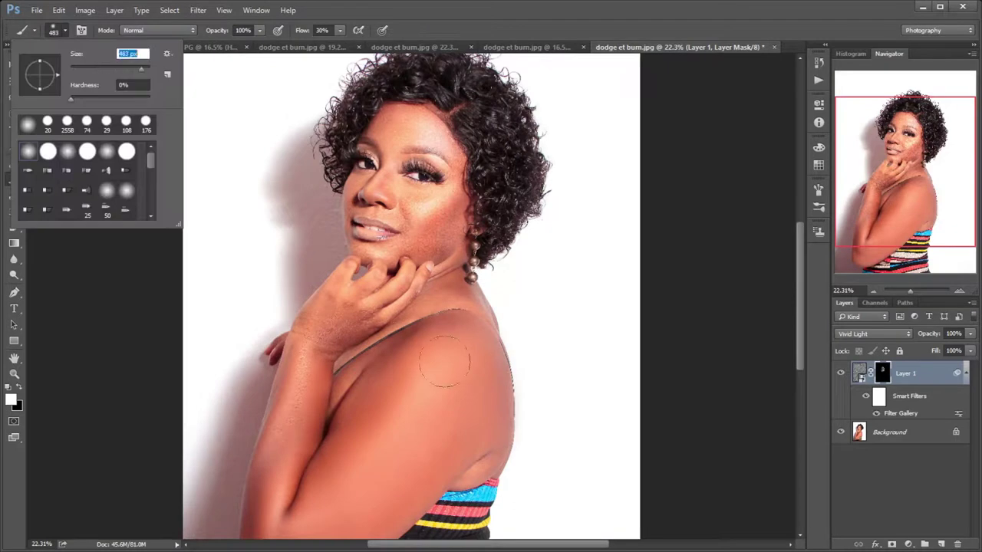
{"action": "key", "text": "Return"}
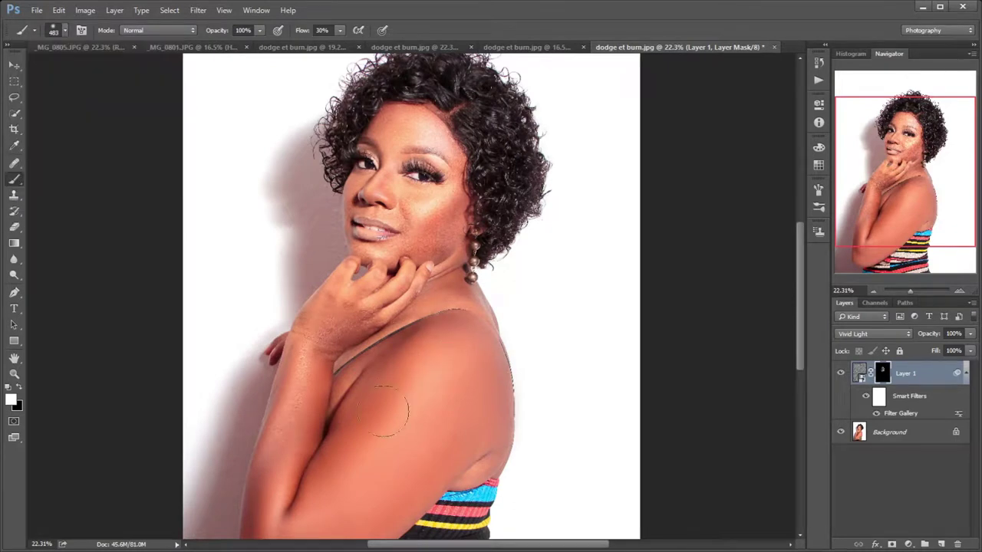
{"action": "left_click_drag", "start_coordinate": [460, 418], "coordinate": [470, 371]}
{"action": "left_click_drag", "start_coordinate": [411, 463], "coordinate": [438, 383]}
{"action": "left_click_drag", "start_coordinate": [908, 294], "coordinate": [916, 291]}
{"action": "left_click_drag", "start_coordinate": [942, 204], "coordinate": [923, 218]}
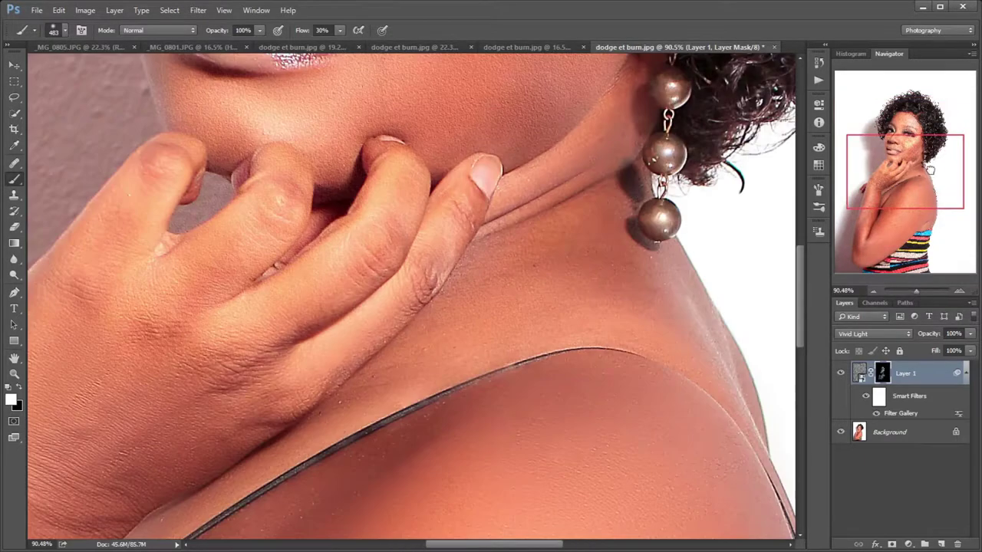
{"action": "left_click_drag", "start_coordinate": [928, 175], "coordinate": [929, 158]}
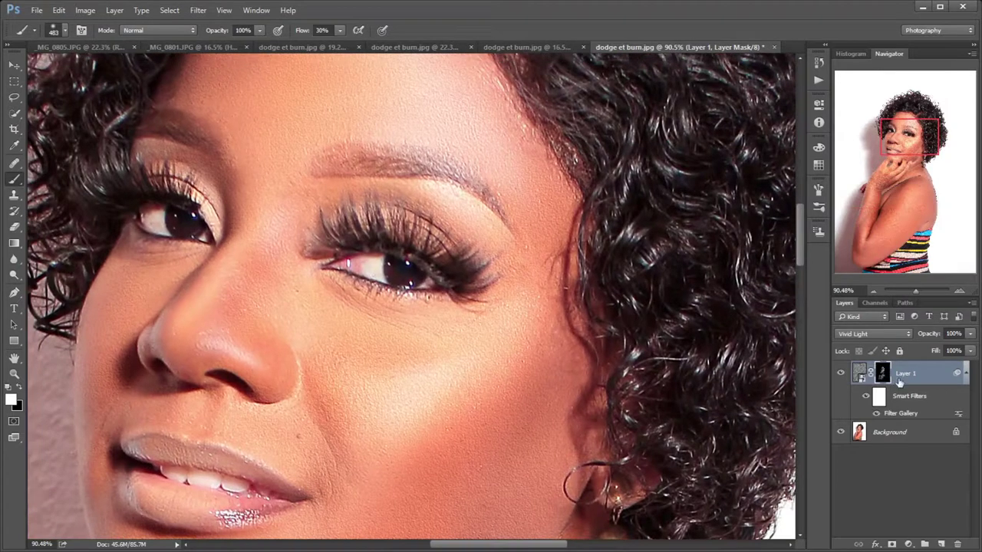
Hide and show Layer 1 to compare, then bring up the Gaussian Blur settings.
{"action": "left_click", "coordinate": [842, 375]}
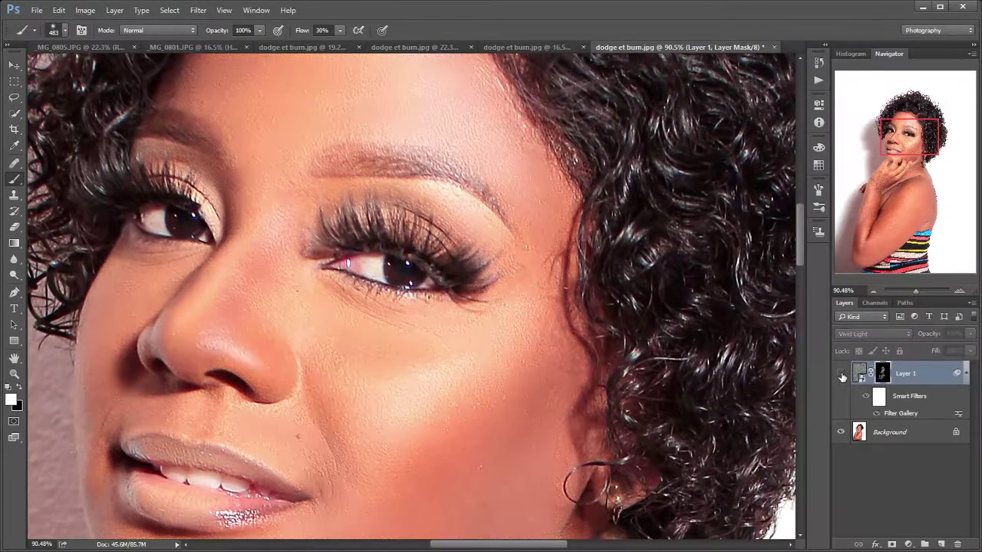
{"action": "left_click", "coordinate": [842, 375]}
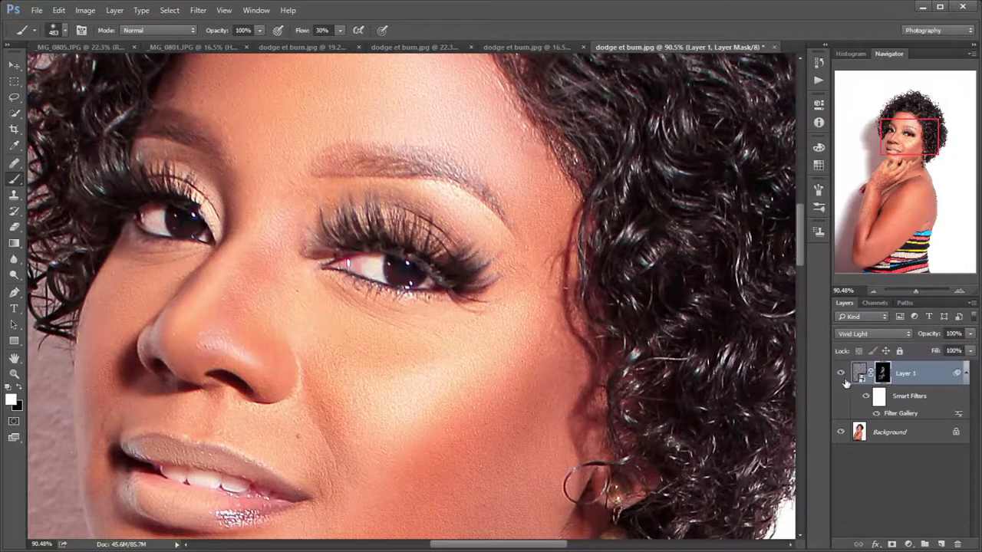
{"action": "left_click", "coordinate": [198, 10]}
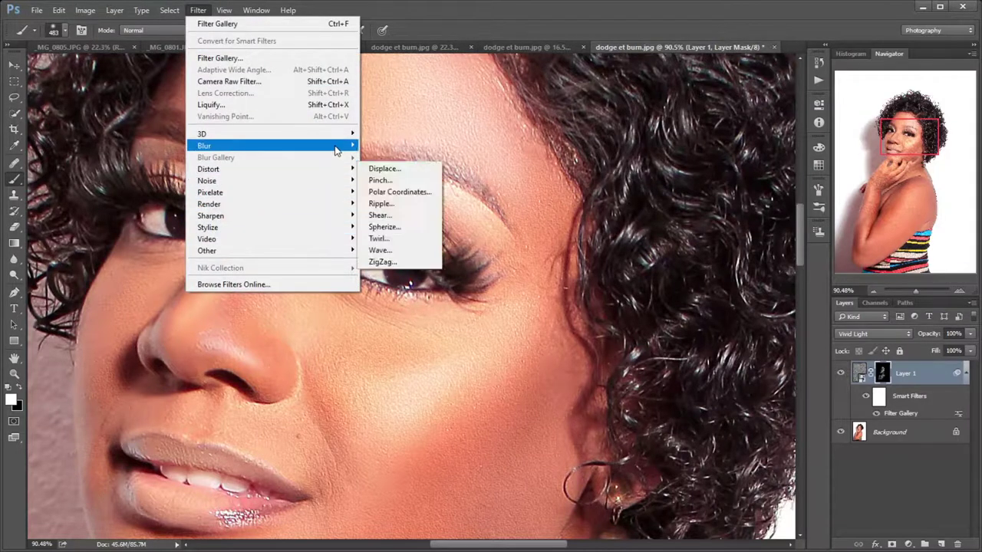
{"action": "mouse_move", "coordinate": [230, 146]}
{"action": "left_click", "coordinate": [383, 192]}
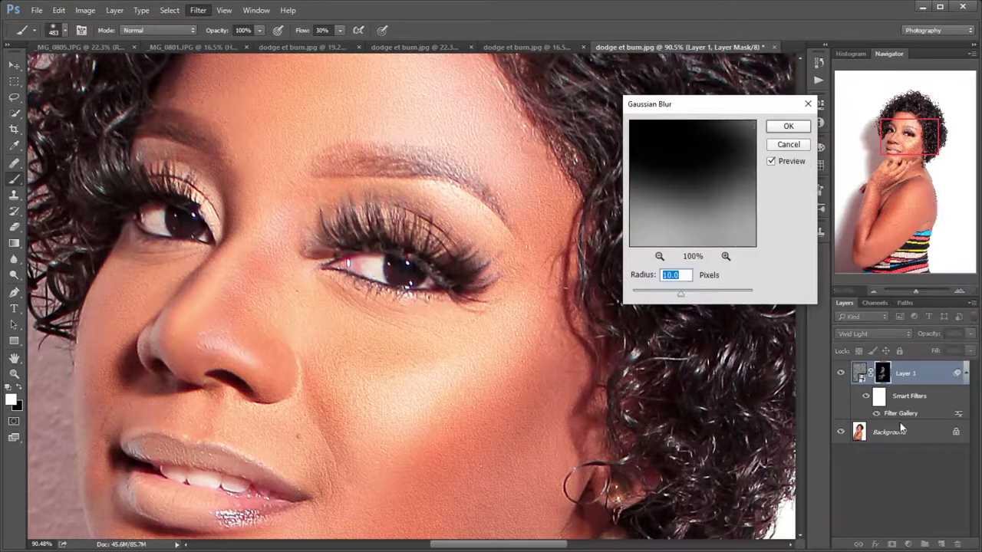
Apply a 1-pixel Gaussian Blur to Layer 1's image instead of its mask.
{"action": "key", "text": "Return"}
{"action": "left_click", "coordinate": [859, 374]}
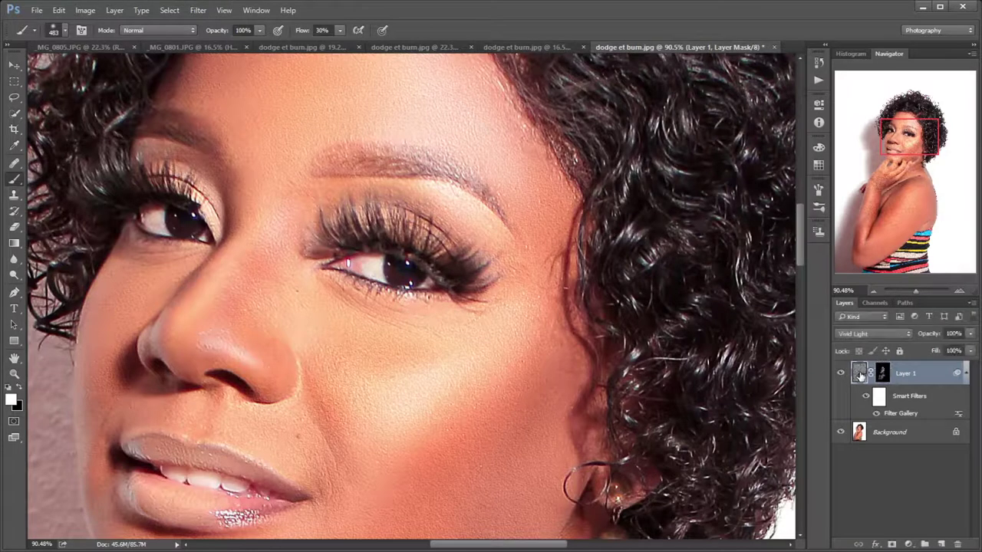
{"action": "left_click", "coordinate": [198, 10]}
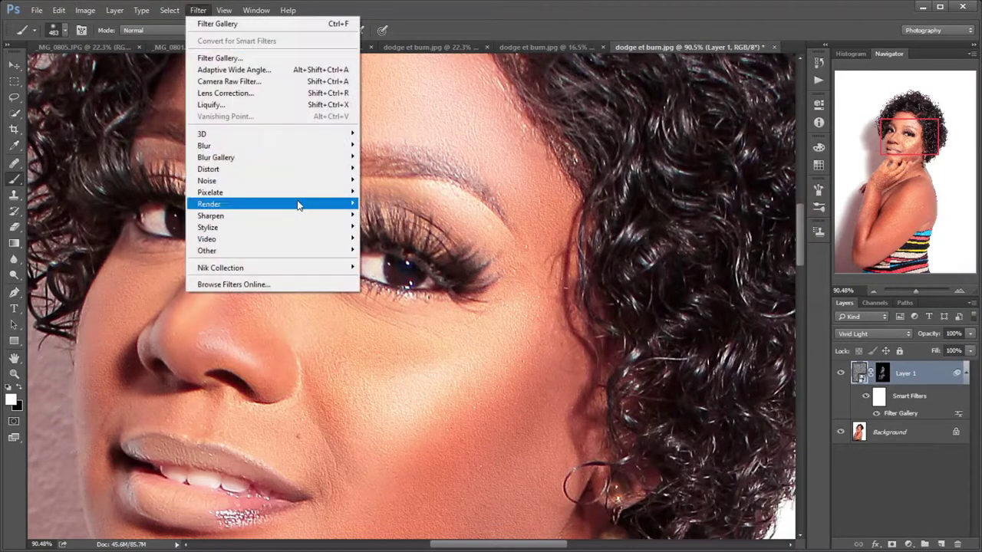
{"action": "mouse_move", "coordinate": [272, 146]}
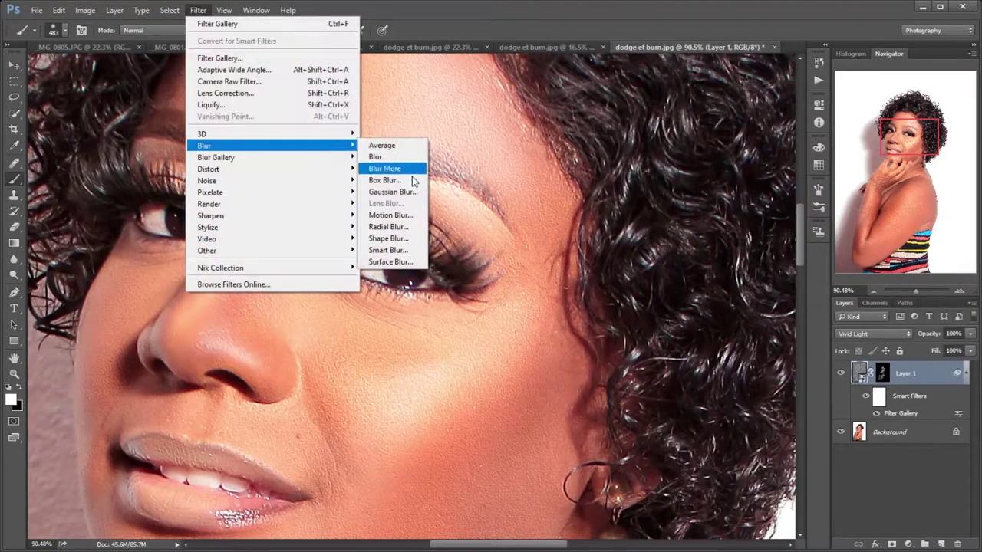
{"action": "left_click", "coordinate": [412, 198]}
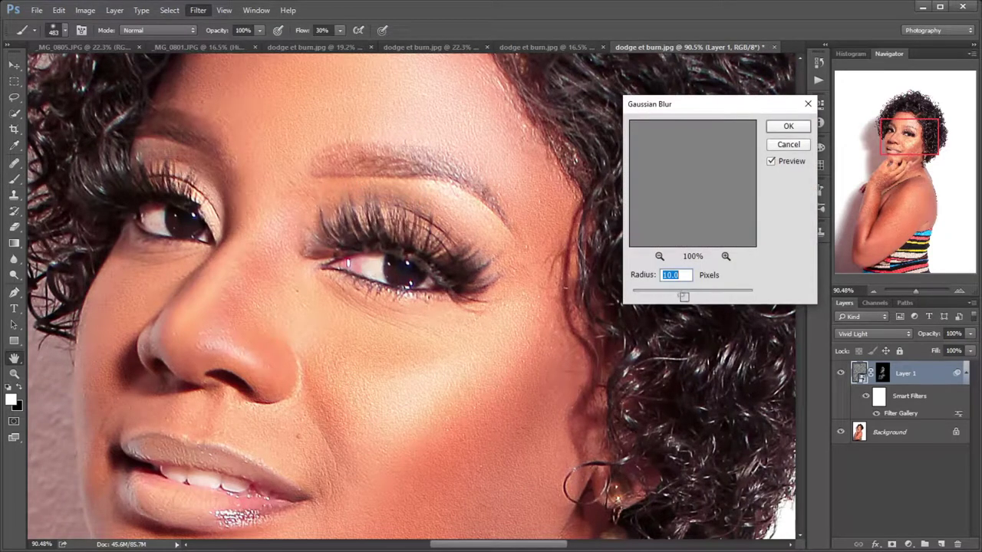
{"action": "left_click_drag", "start_coordinate": [678, 297], "coordinate": [642, 298]}
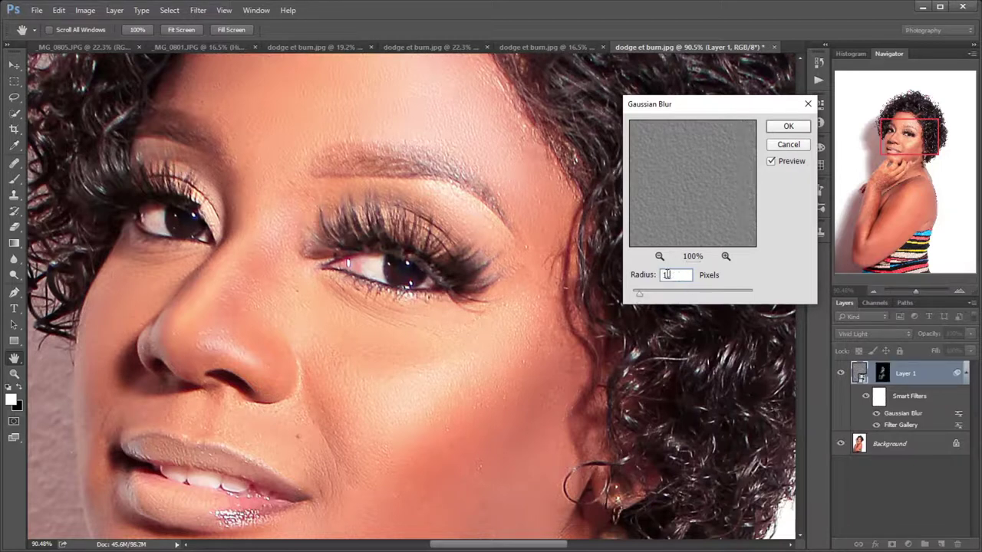
{"action": "left_click", "coordinate": [783, 133]}
{"action": "key", "text": "b"}
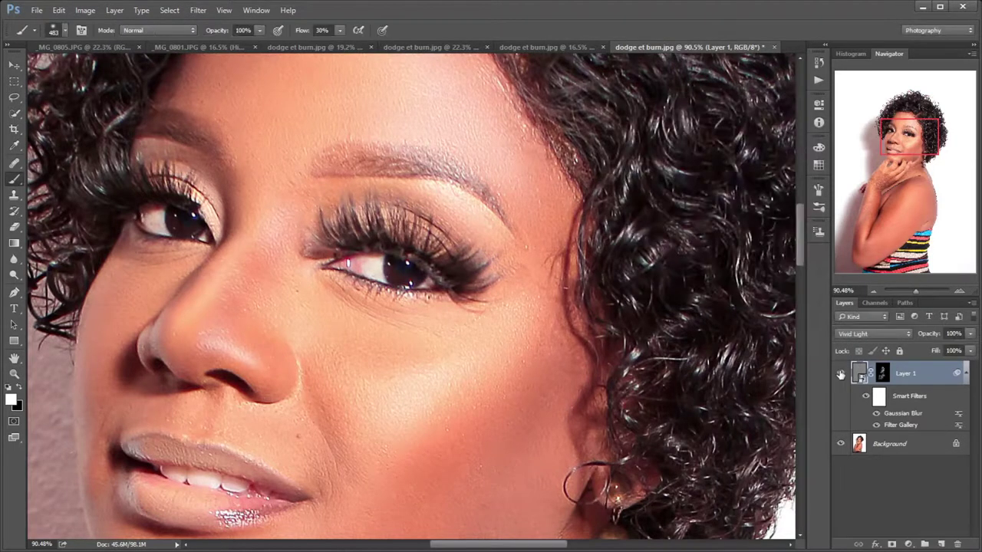
Toggle Layer 1 to compare the blurred result and zoom out to the whole portrait.
{"action": "left_click", "coordinate": [840, 374]}
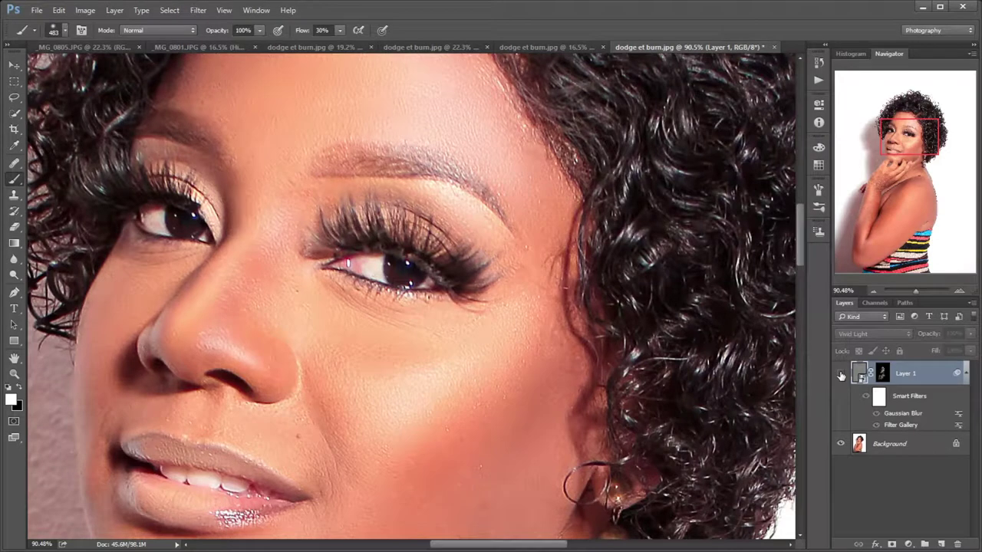
{"action": "left_click", "coordinate": [840, 374]}
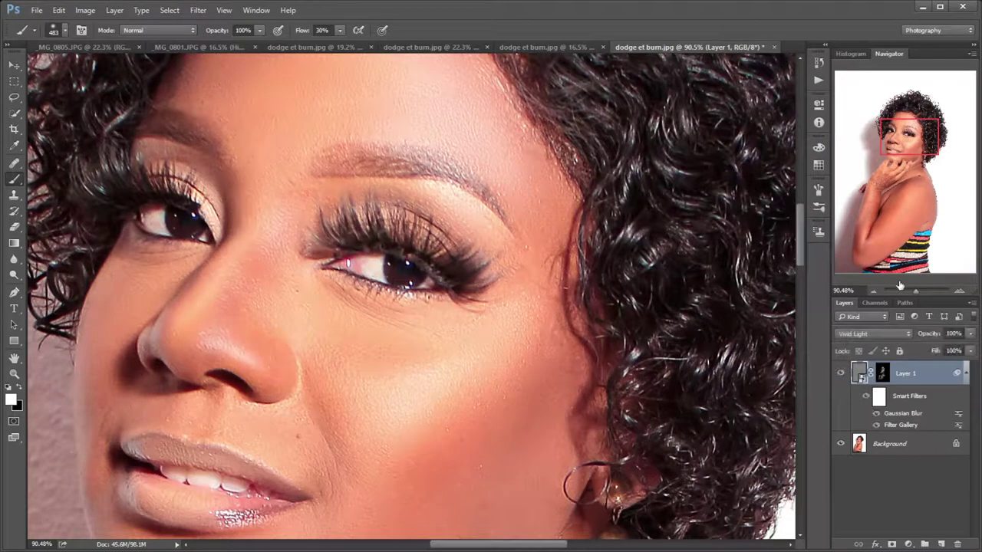
{"action": "left_click_drag", "start_coordinate": [913, 291], "coordinate": [909, 290]}
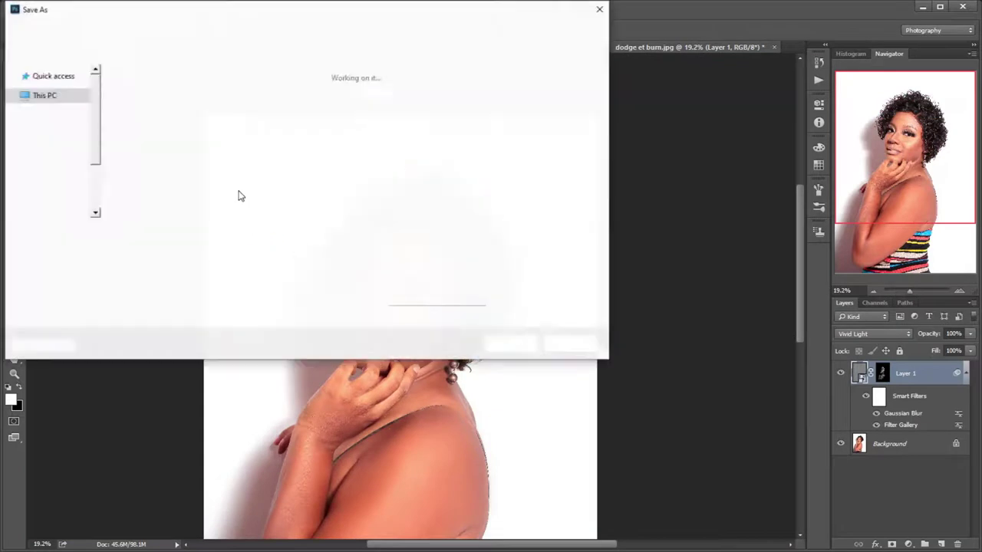
{"action": "key", "text": "ctrl+shift+s"}
{"action": "left_click", "coordinate": [225, 247]}
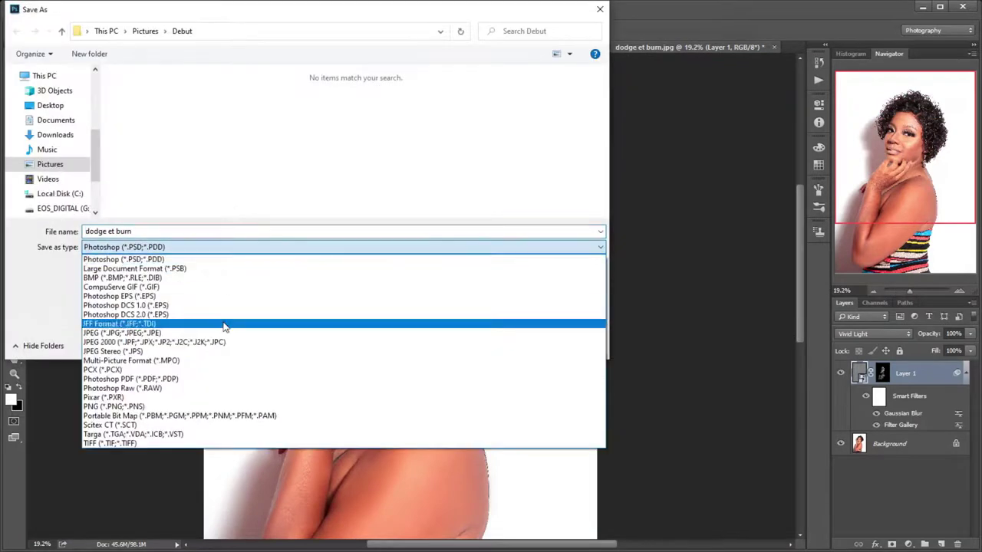
{"action": "left_click", "coordinate": [230, 335]}
{"action": "left_click", "coordinate": [521, 344]}
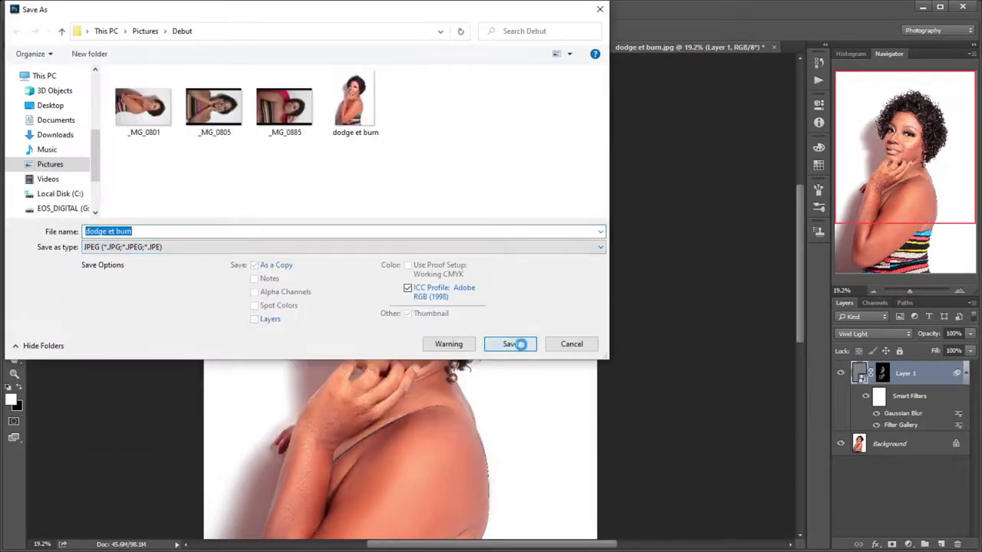
{"action": "left_click", "coordinate": [522, 283]}
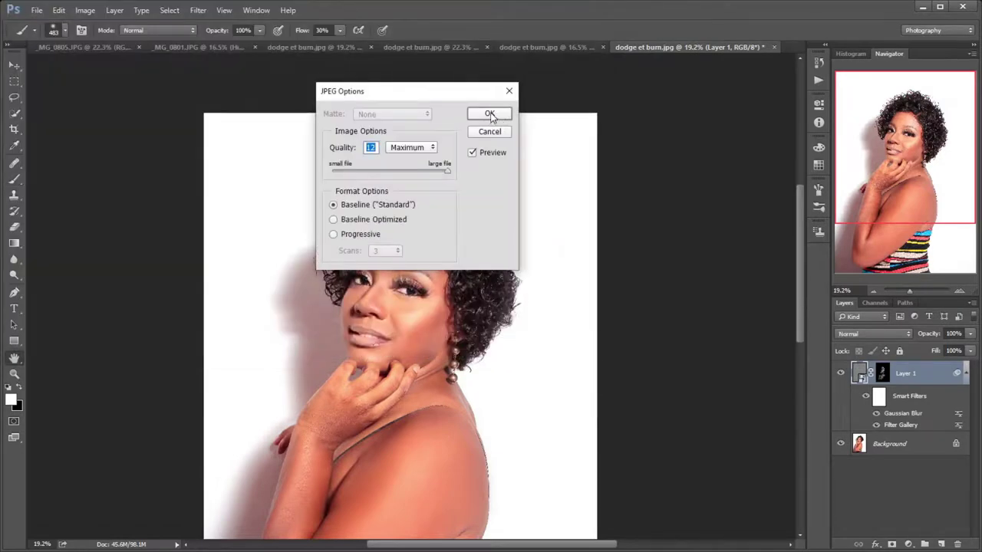
{"action": "left_click", "coordinate": [491, 112]}
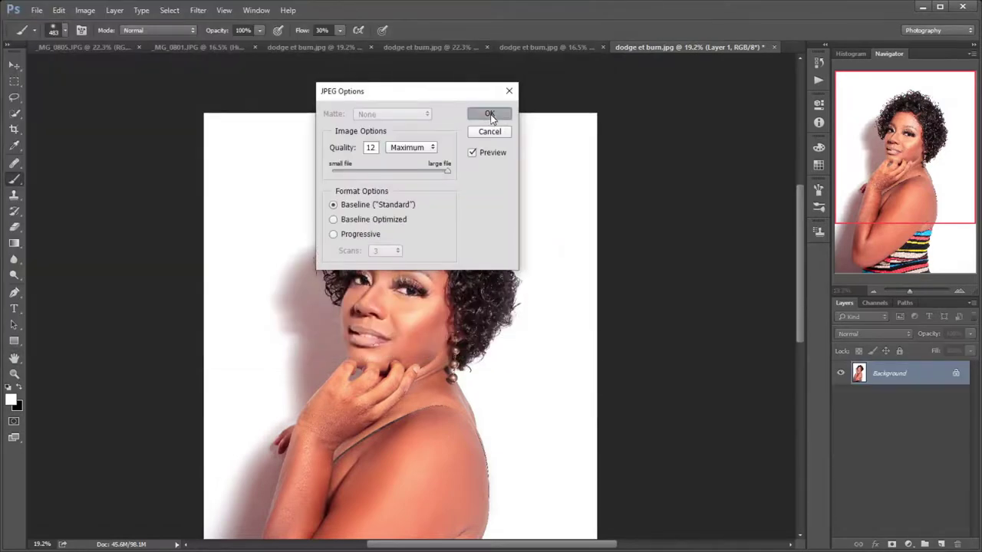
{"action": "left_click", "coordinate": [37, 11]}
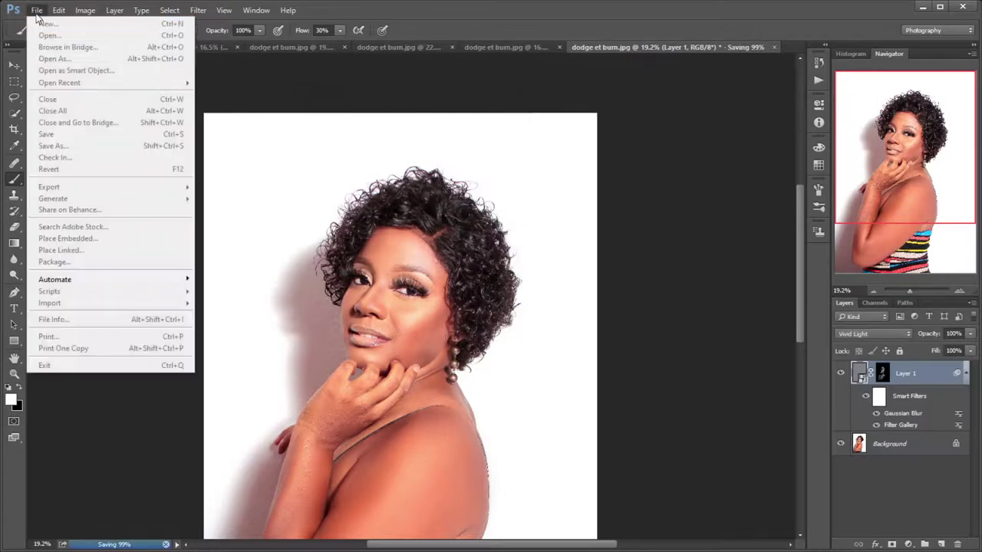
{"action": "left_click", "coordinate": [37, 12]}
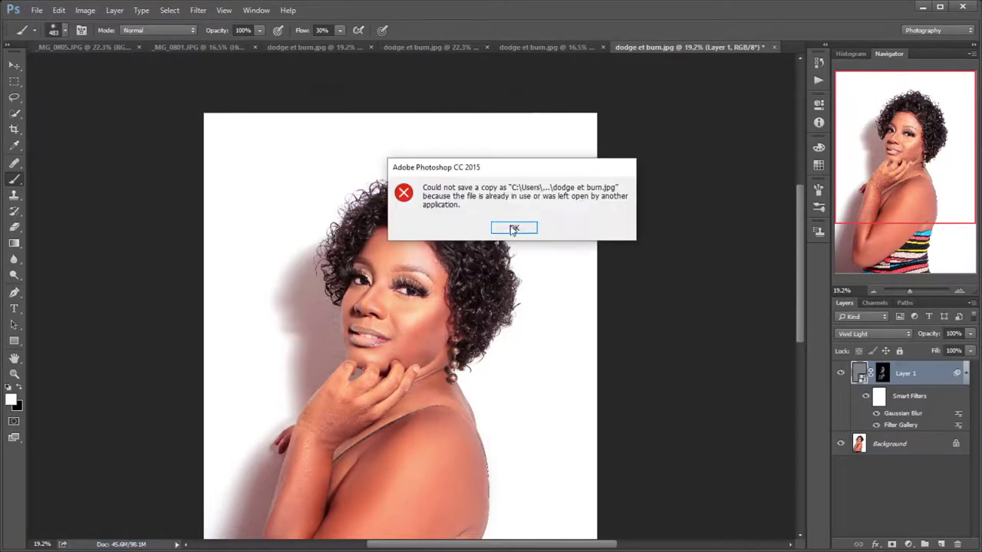
{"action": "left_click", "coordinate": [514, 227]}
{"action": "left_click", "coordinate": [40, 11]}
{"action": "left_click", "coordinate": [47, 35]}
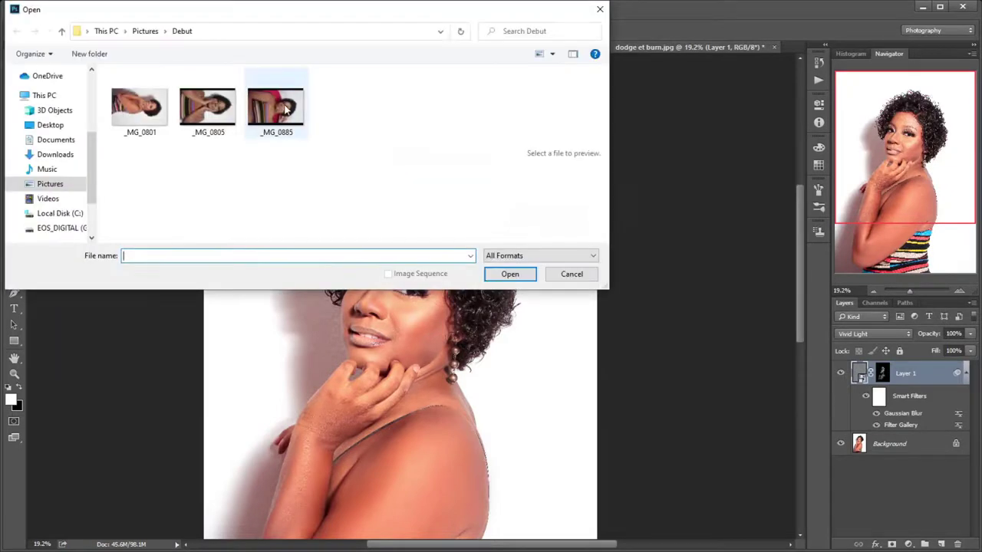
{"action": "left_click", "coordinate": [81, 186]}
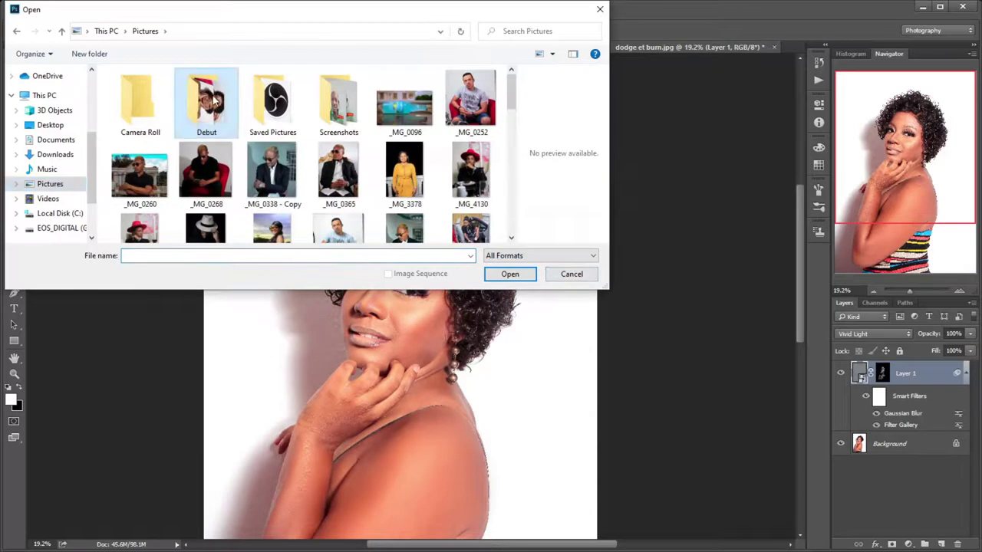
{"action": "double_click", "coordinate": [215, 110]}
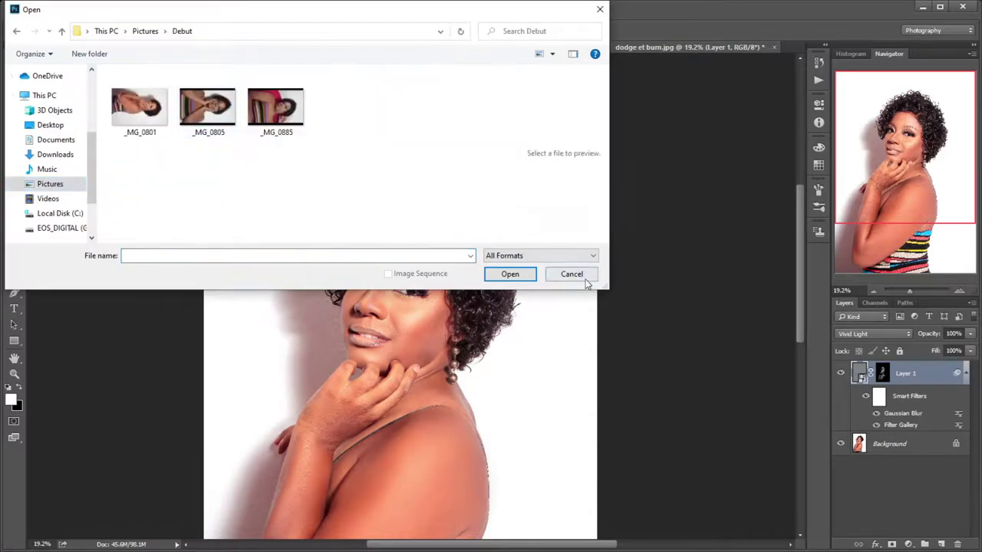
{"action": "left_click", "coordinate": [585, 278]}
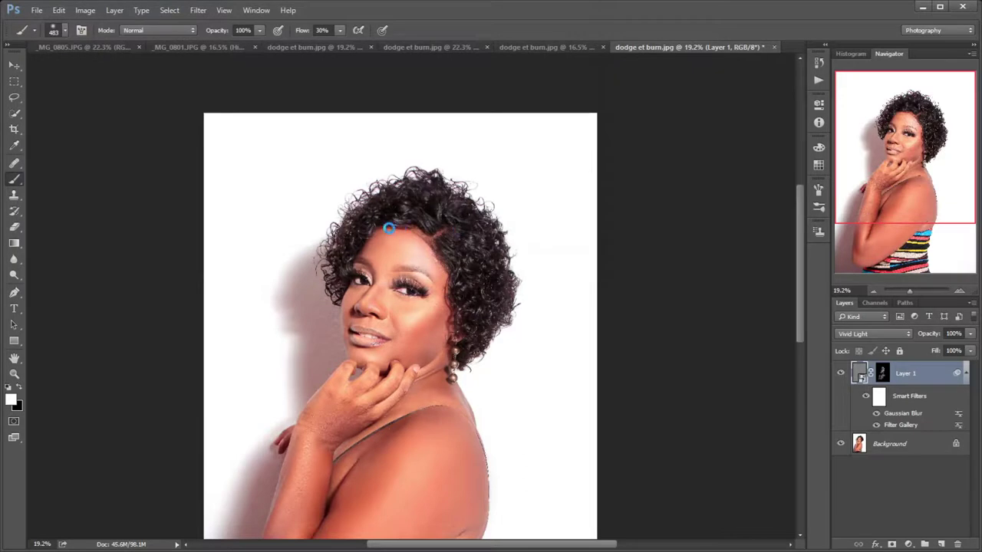
Save the portrait as a maximum-quality JPEG named 'dodge et burn' in the Debut folder.
{"action": "key", "text": "ctrl+shift+s"}
{"action": "left_click", "coordinate": [276, 249]}
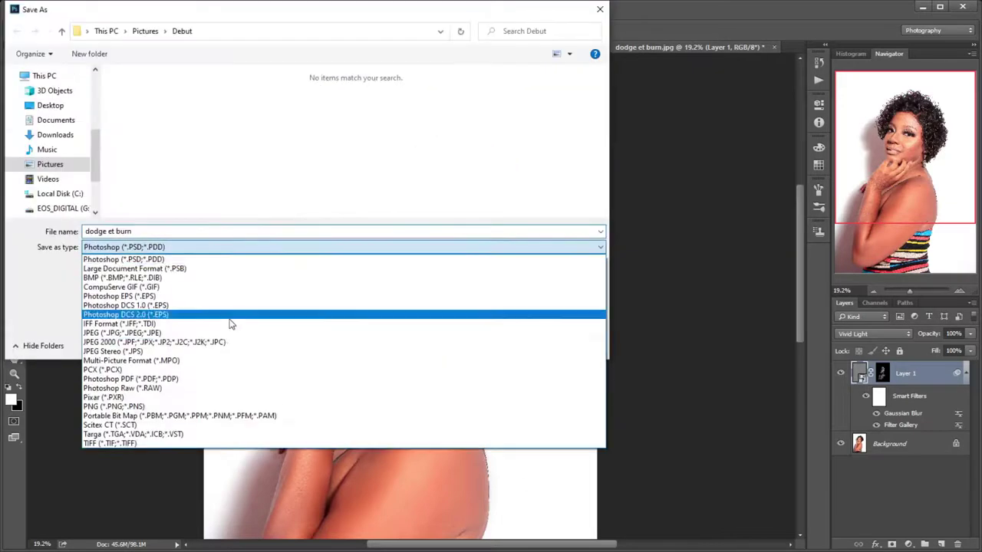
{"action": "left_click", "coordinate": [230, 333]}
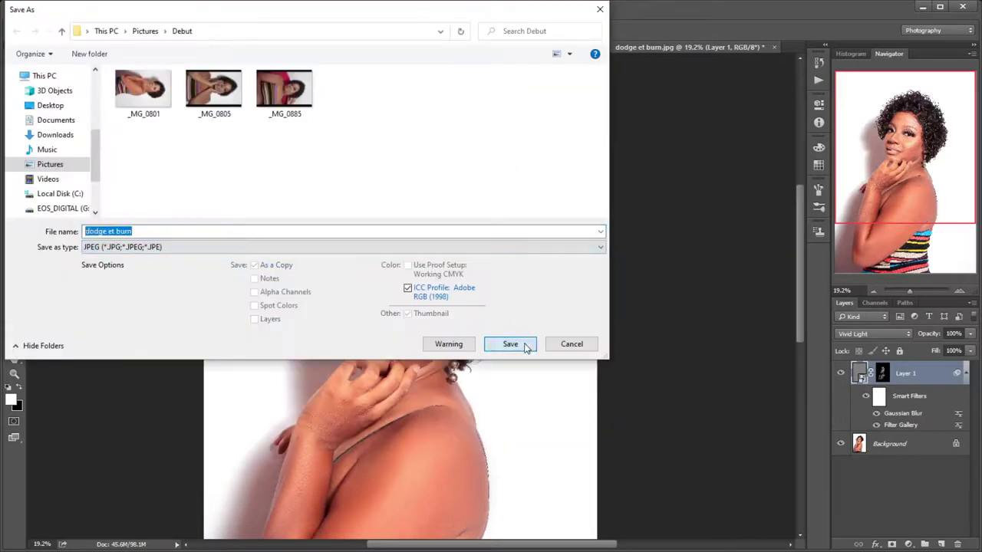
{"action": "left_click", "coordinate": [526, 345]}
{"action": "left_click", "coordinate": [490, 115]}
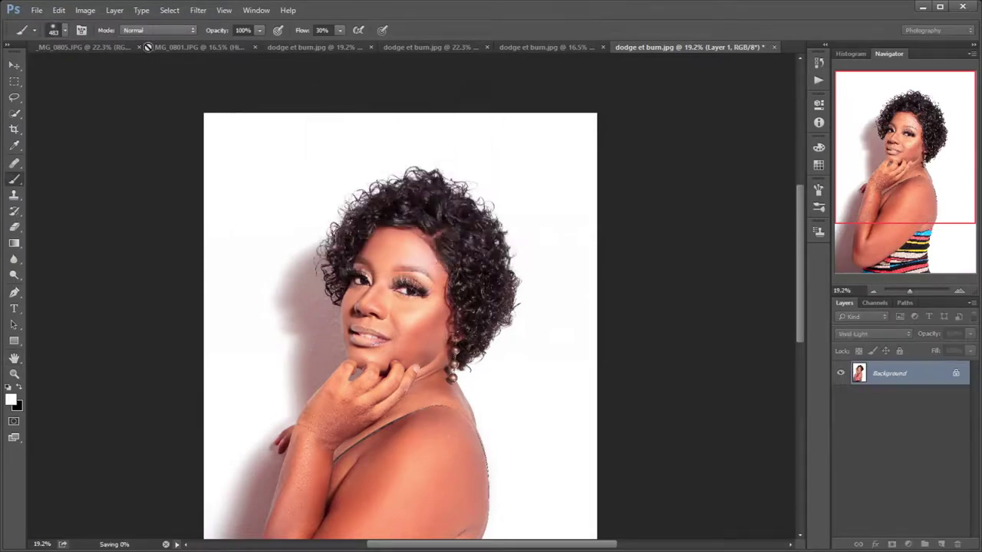
Reopen the saved 'dodge et burn' JPEG.
{"action": "left_click", "coordinate": [36, 10]}
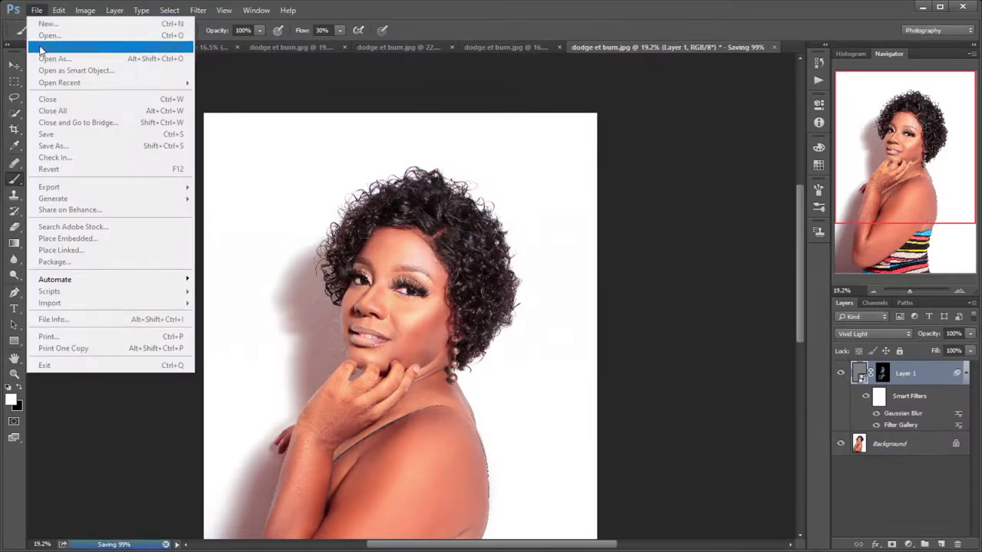
{"action": "left_click", "coordinate": [36, 10]}
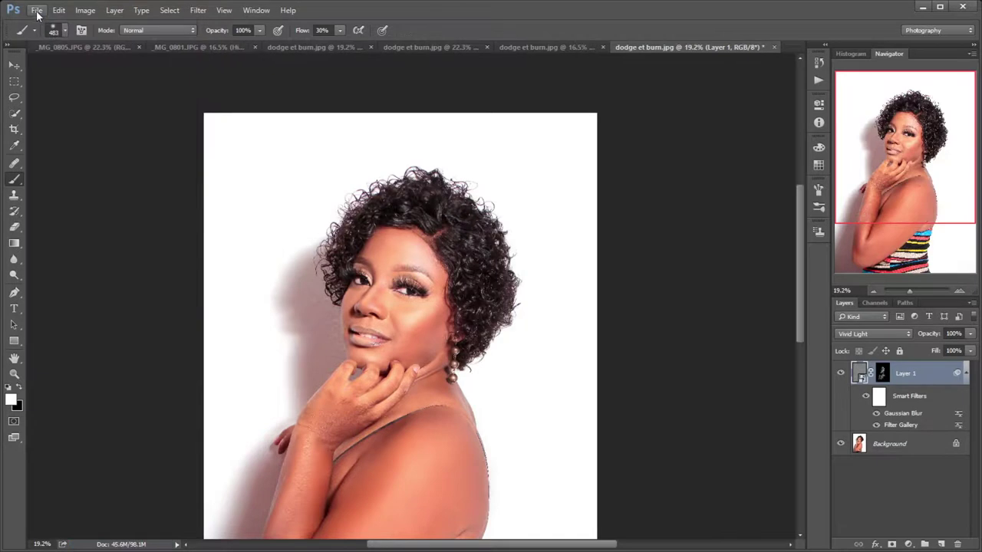
{"action": "left_click", "coordinate": [299, 137]}
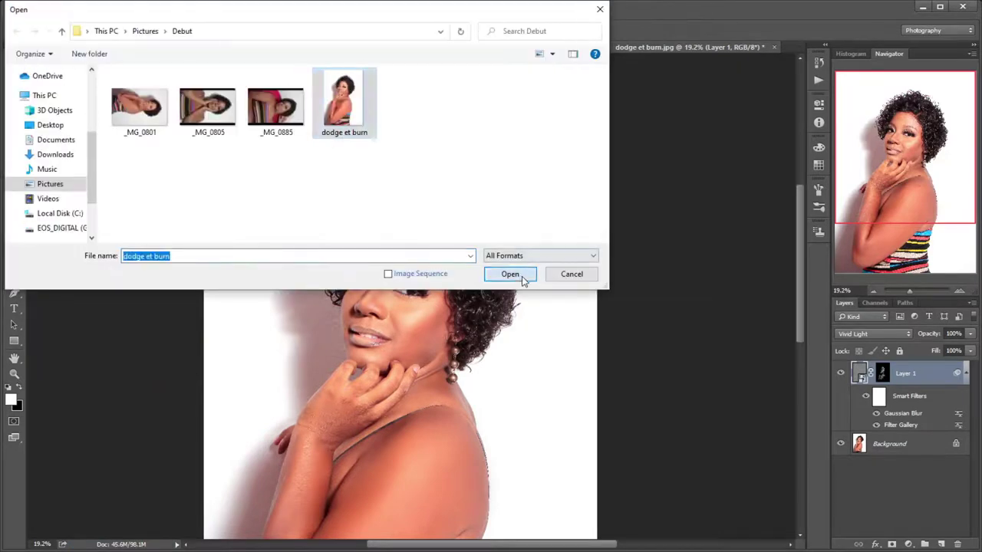
{"action": "left_click", "coordinate": [522, 275]}
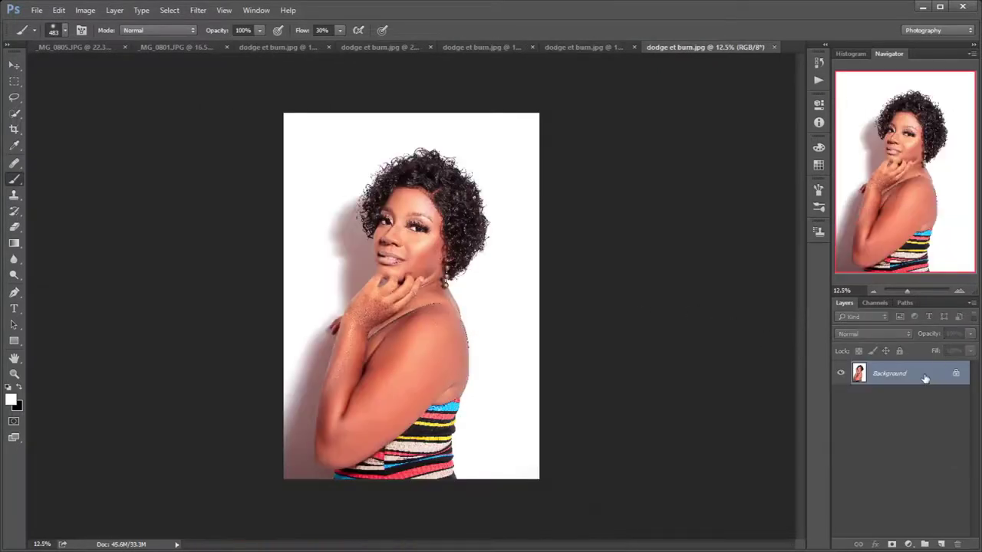
Duplicate the portrait into a new Layer 1 and zoom in on the face.
{"action": "key", "text": "ctrl+j"}
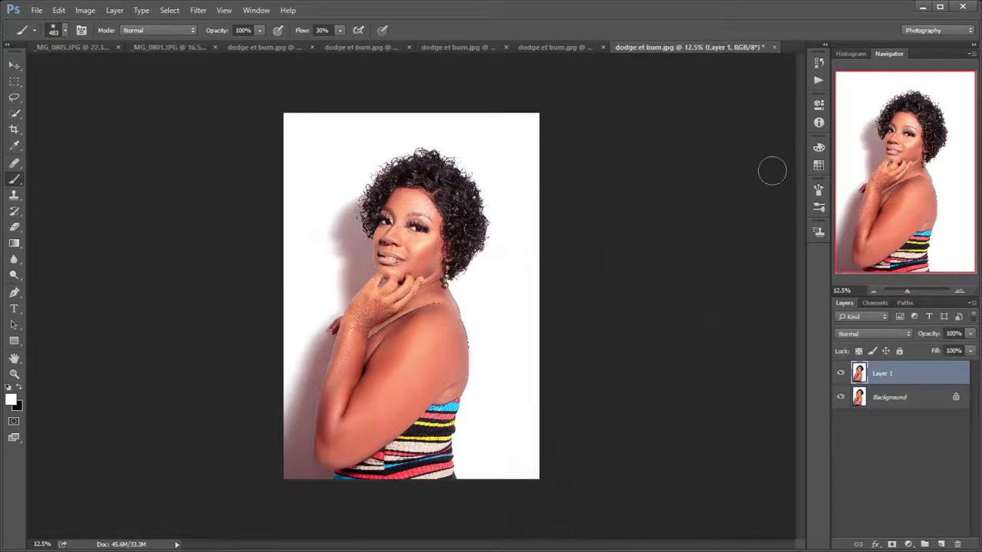
{"action": "left_click_drag", "start_coordinate": [912, 292], "coordinate": [915, 291]}
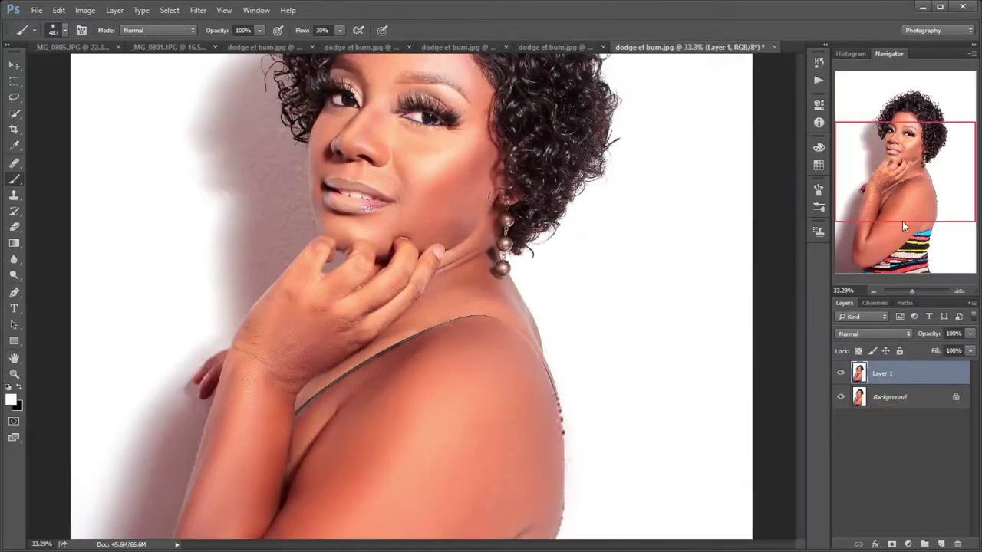
{"action": "left_click_drag", "start_coordinate": [895, 200], "coordinate": [894, 184]}
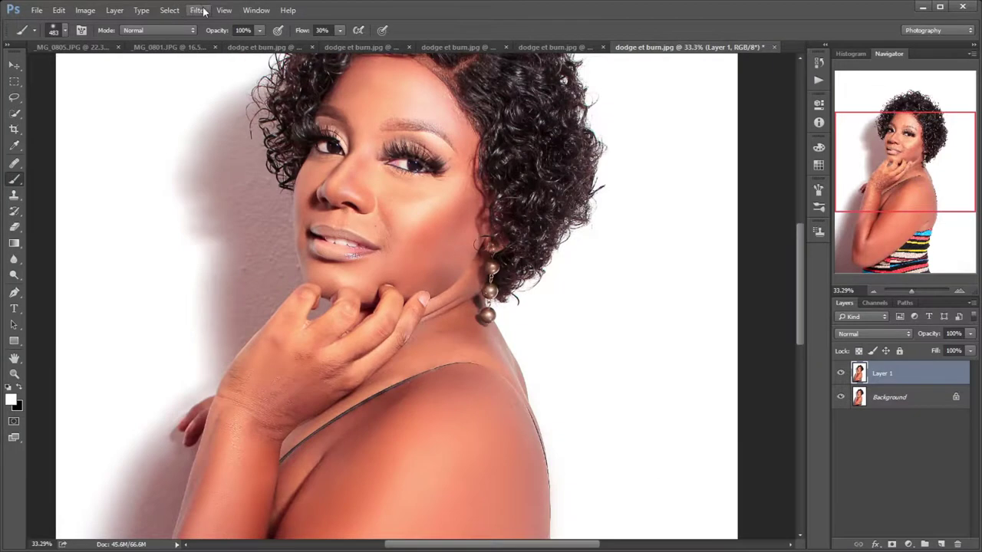
Apply a High Pass filter with Radius 3.0 to Layer 1, turning it grey.
{"action": "left_click", "coordinate": [198, 10]}
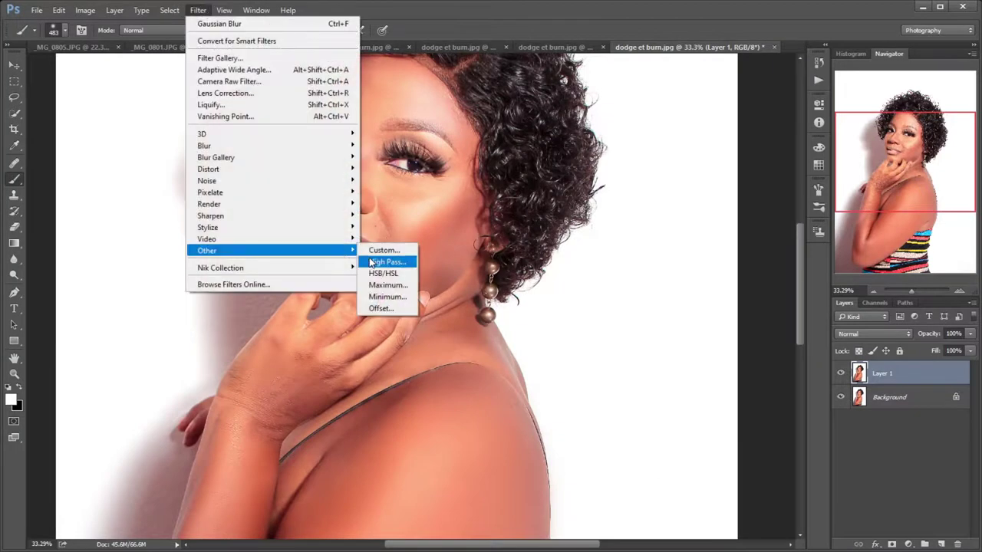
{"action": "mouse_move", "coordinate": [230, 251]}
{"action": "left_click", "coordinate": [379, 261]}
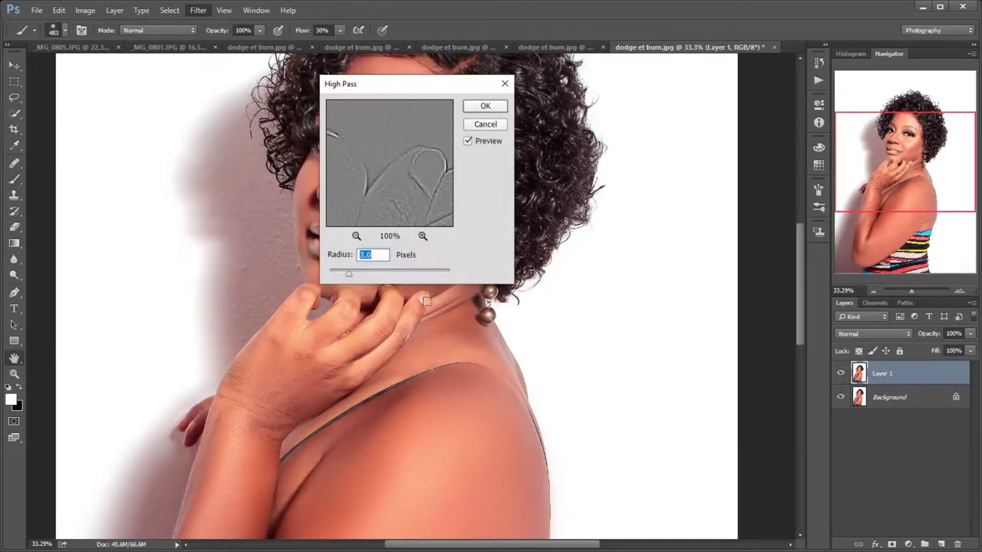
{"action": "left_click_drag", "start_coordinate": [397, 89], "coordinate": [547, 111]}
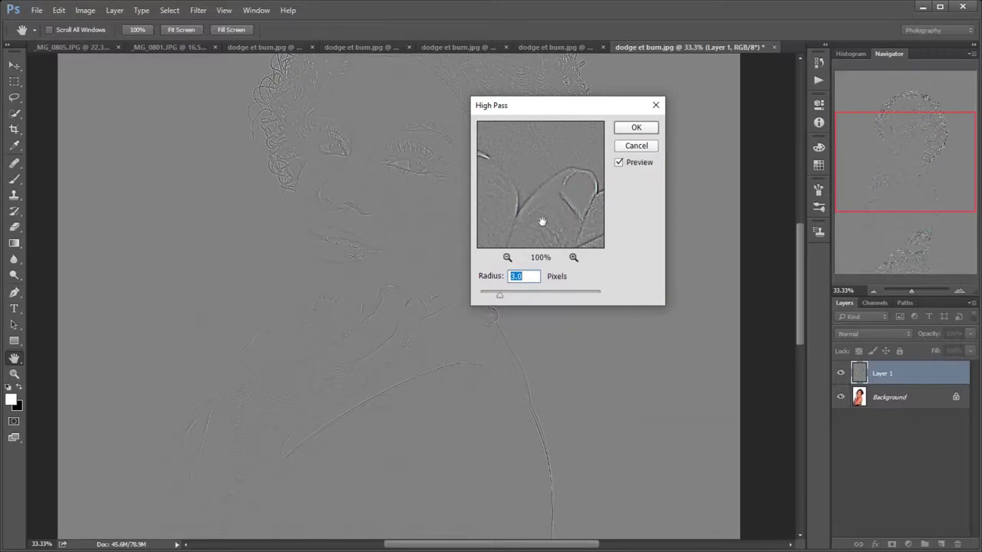
{"action": "left_click", "coordinate": [636, 128]}
{"action": "key", "text": "b"}
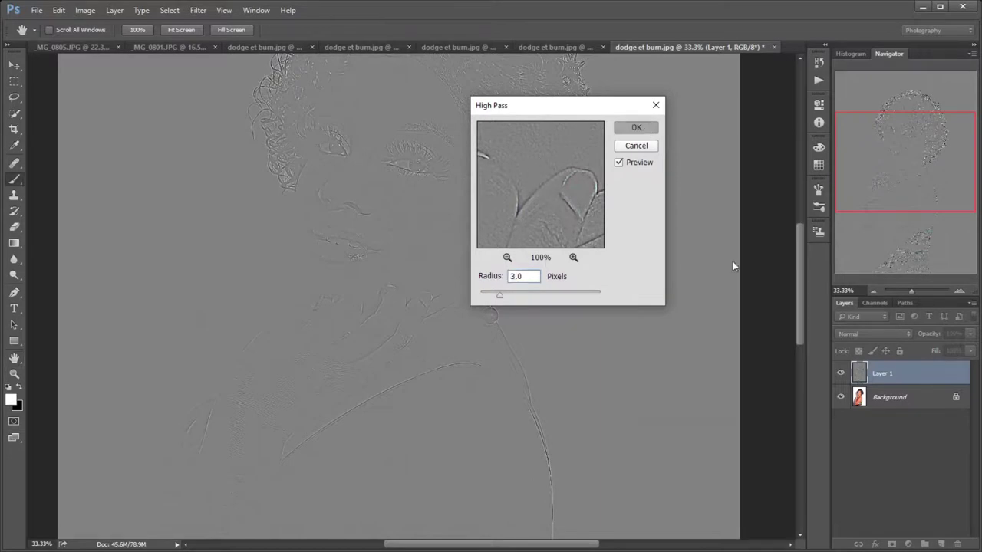
{"action": "left_click", "coordinate": [878, 333]}
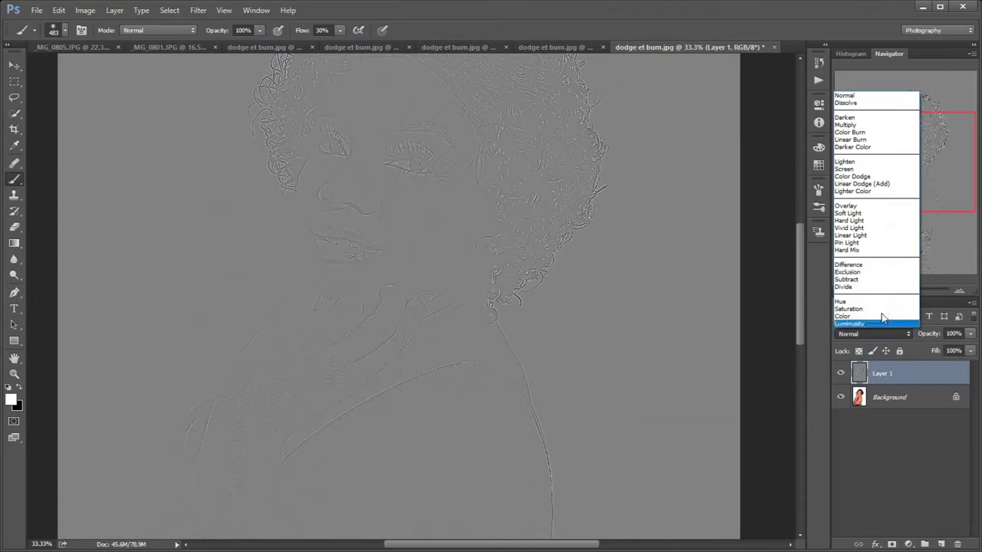
Set Layer 1 to Vivid Light and inspect the sharpened eyes, skin and hair up close.
{"action": "left_click", "coordinate": [866, 227]}
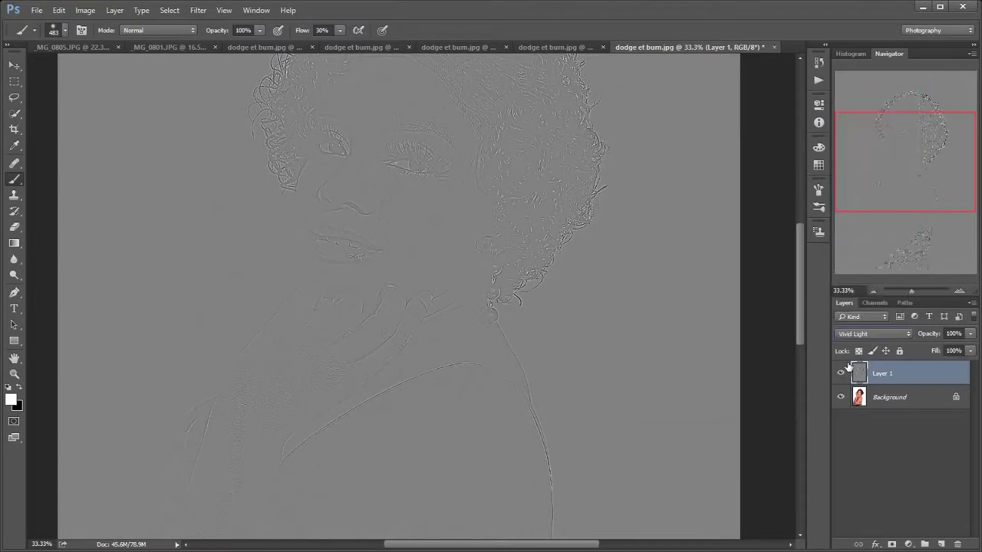
{"action": "left_click", "coordinate": [912, 289]}
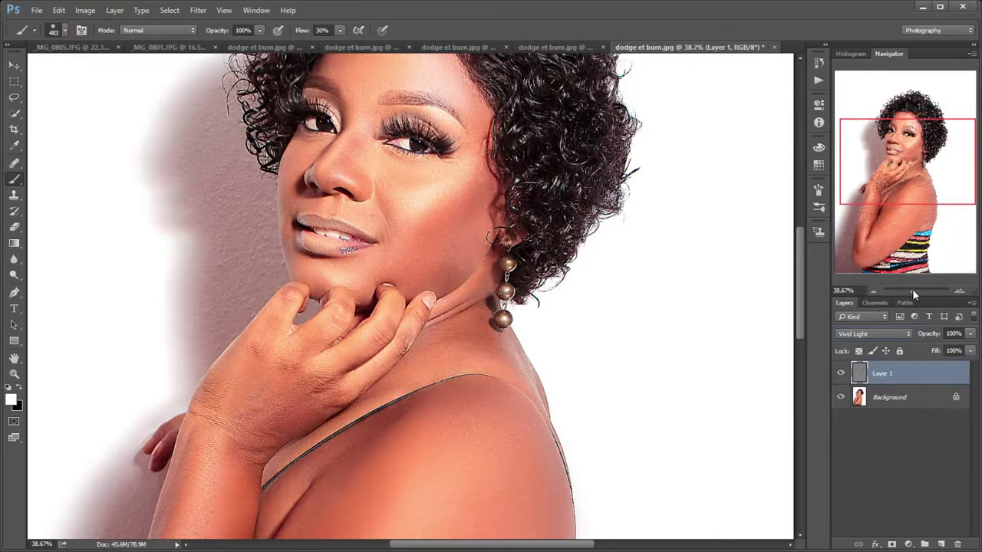
{"action": "left_click_drag", "start_coordinate": [914, 290], "coordinate": [916, 289]}
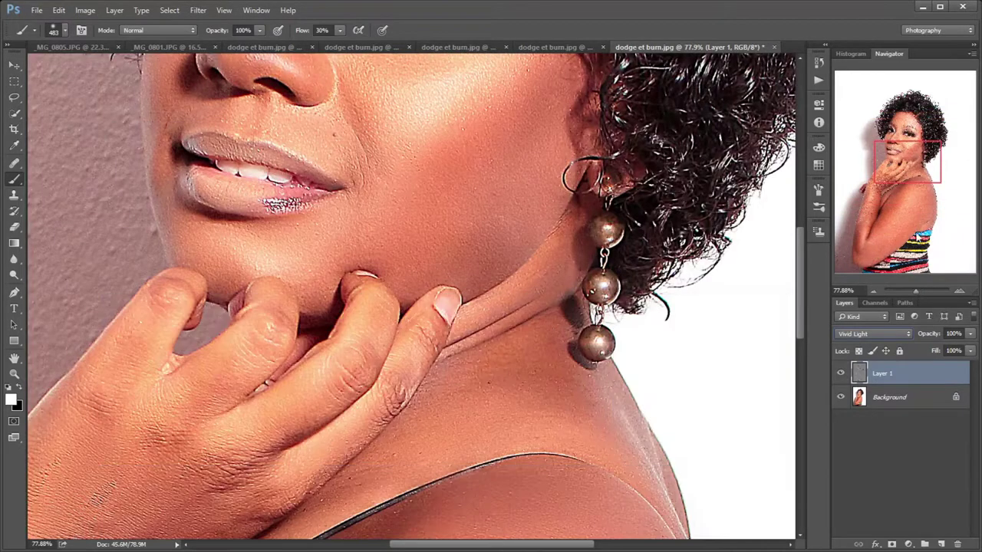
{"action": "mouse_move", "coordinate": [911, 158]}
{"action": "left_mouse_down"}
{"action": "mouse_move", "coordinate": [914, 113]}
{"action": "mouse_move", "coordinate": [914, 134]}
{"action": "left_mouse_up"}
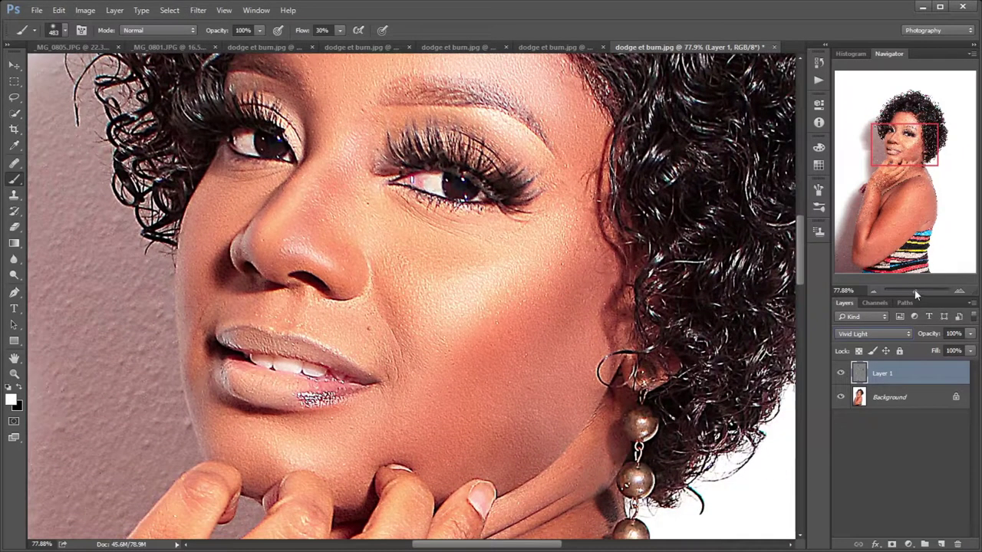
{"action": "left_click_drag", "start_coordinate": [903, 147], "coordinate": [907, 137]}
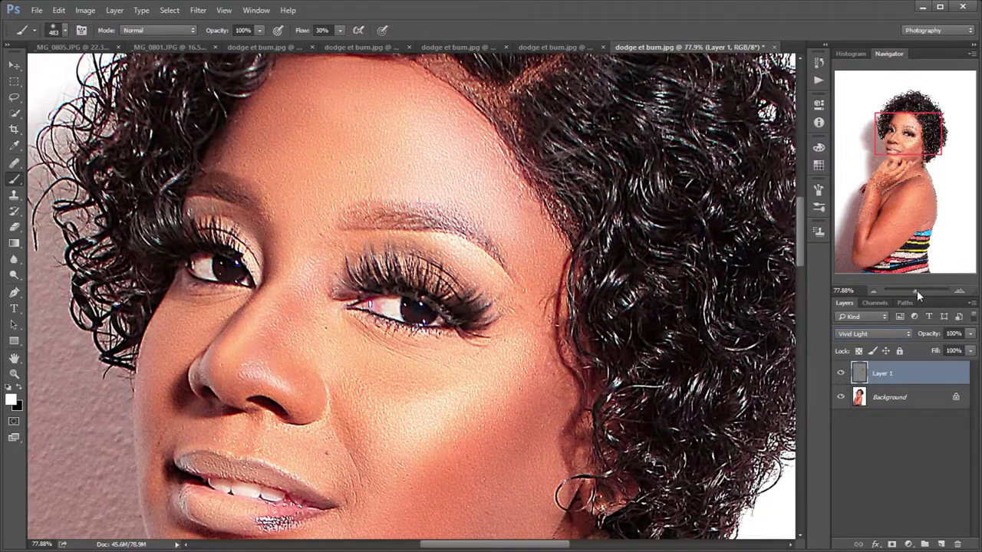
{"action": "left_click_drag", "start_coordinate": [917, 292], "coordinate": [913, 293]}
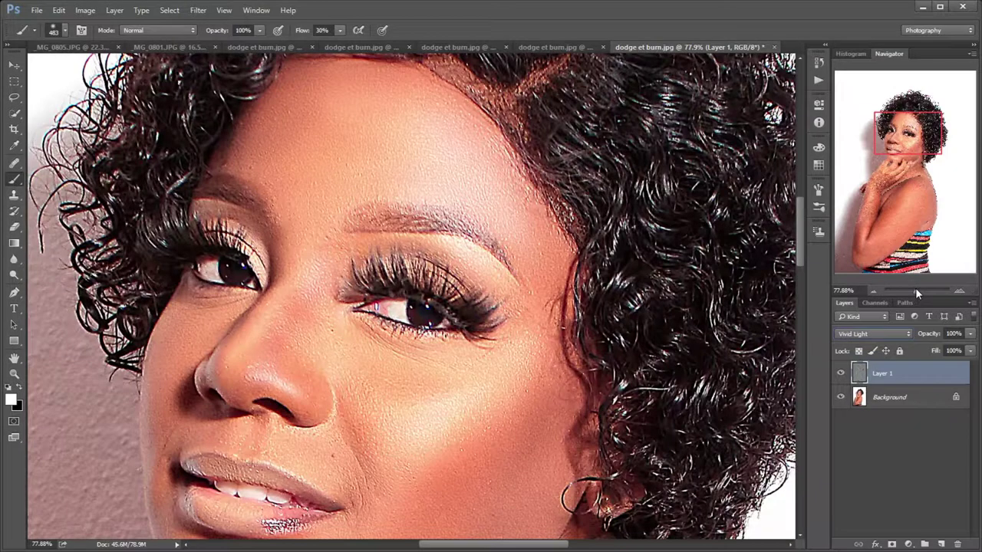
Apply a 1-pixel Gaussian Blur to Layer 1 and toggle its visibility to compare.
{"action": "left_click", "coordinate": [197, 11]}
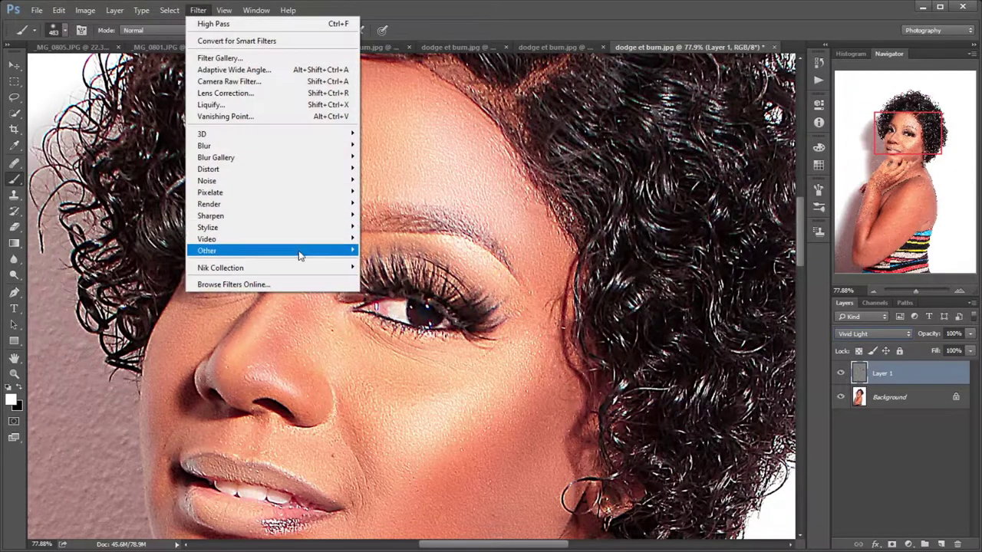
{"action": "mouse_move", "coordinate": [230, 146]}
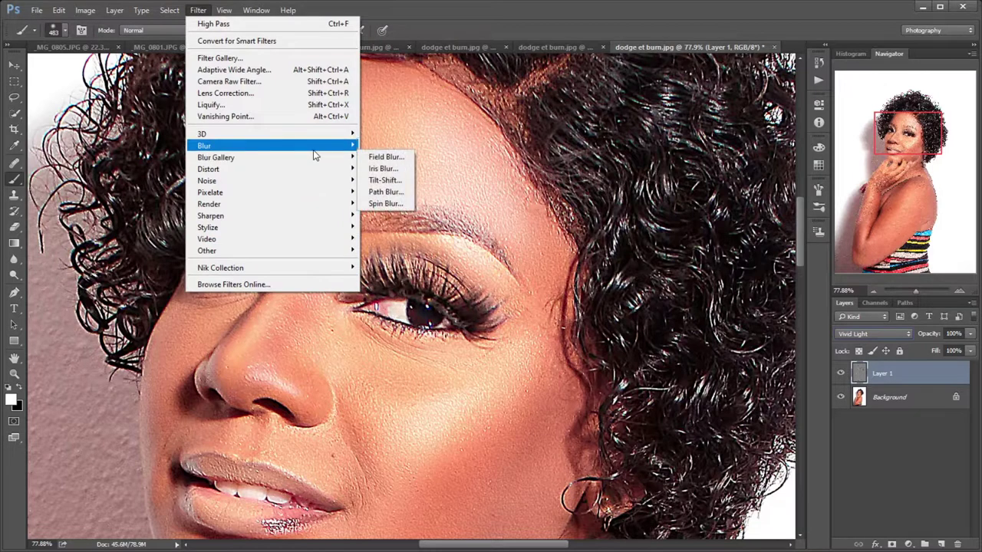
{"action": "left_click", "coordinate": [387, 191]}
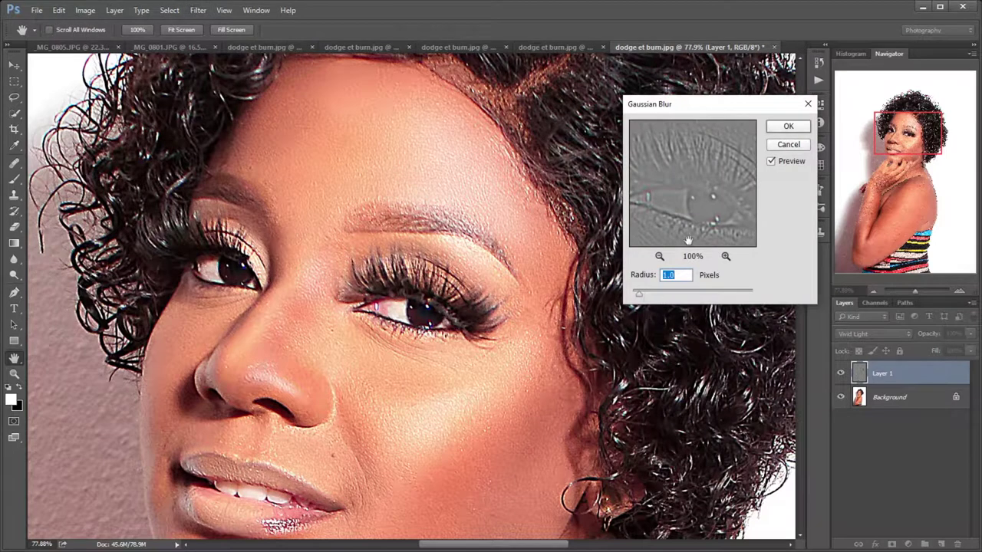
{"action": "left_click", "coordinate": [798, 128]}
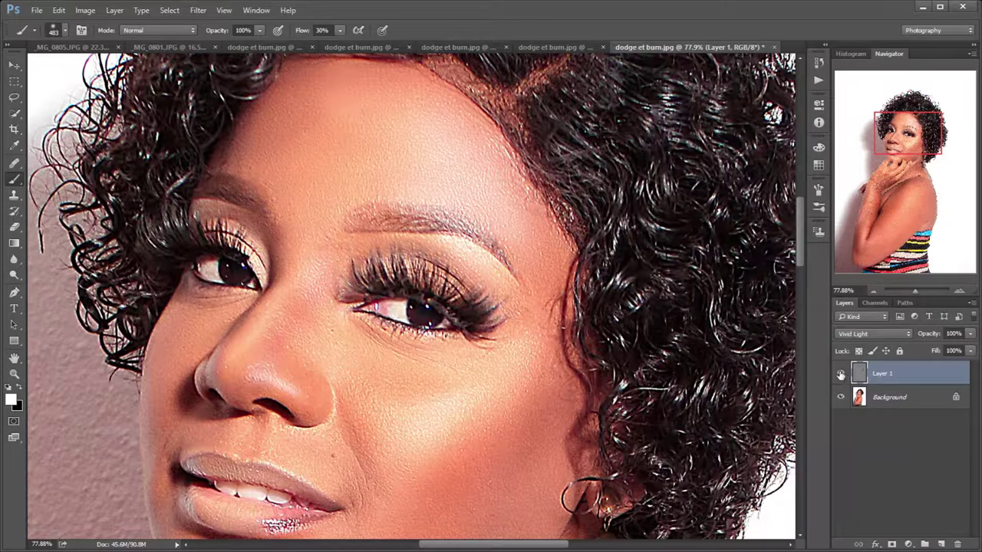
{"action": "left_click", "coordinate": [840, 374]}
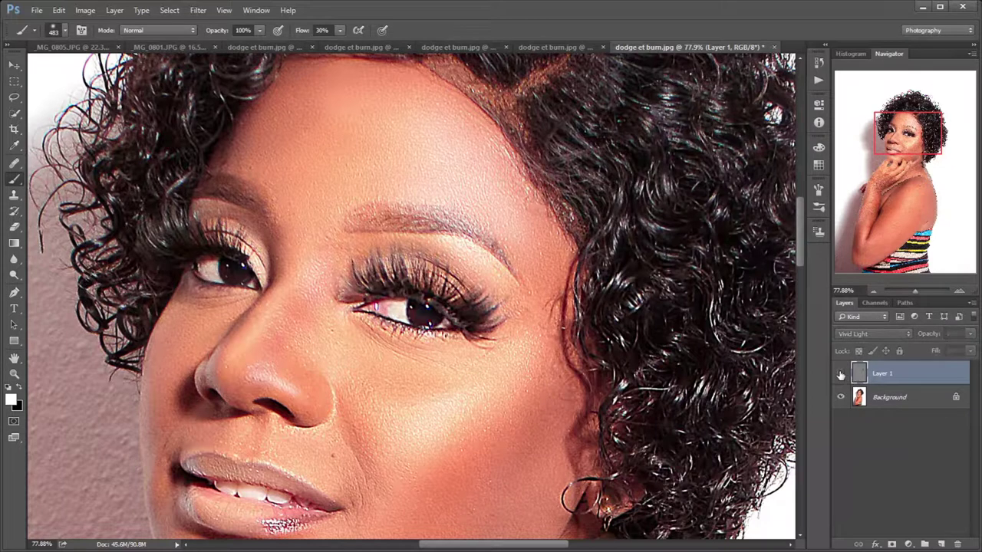
{"action": "left_click", "coordinate": [841, 375]}
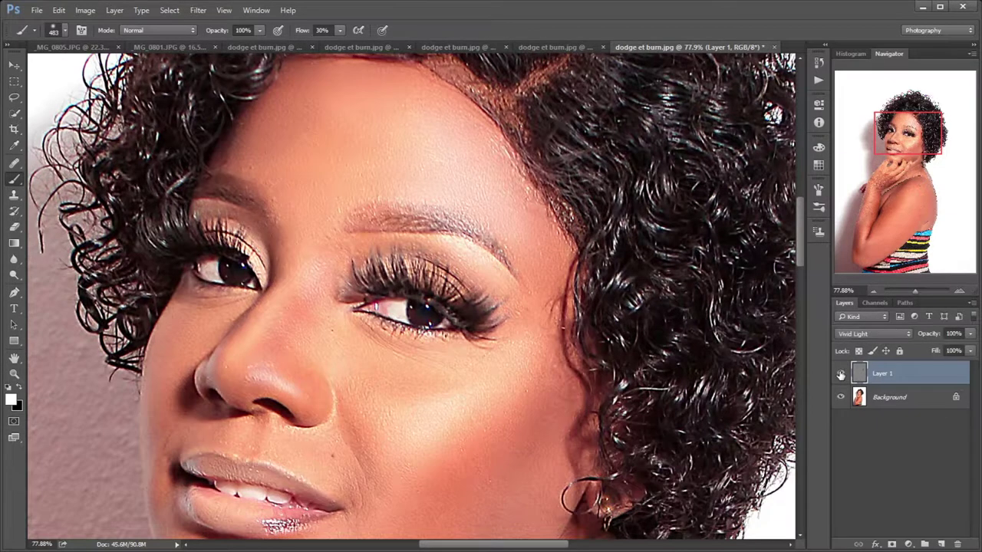
{"action": "left_click_drag", "start_coordinate": [906, 290], "coordinate": [911, 288]}
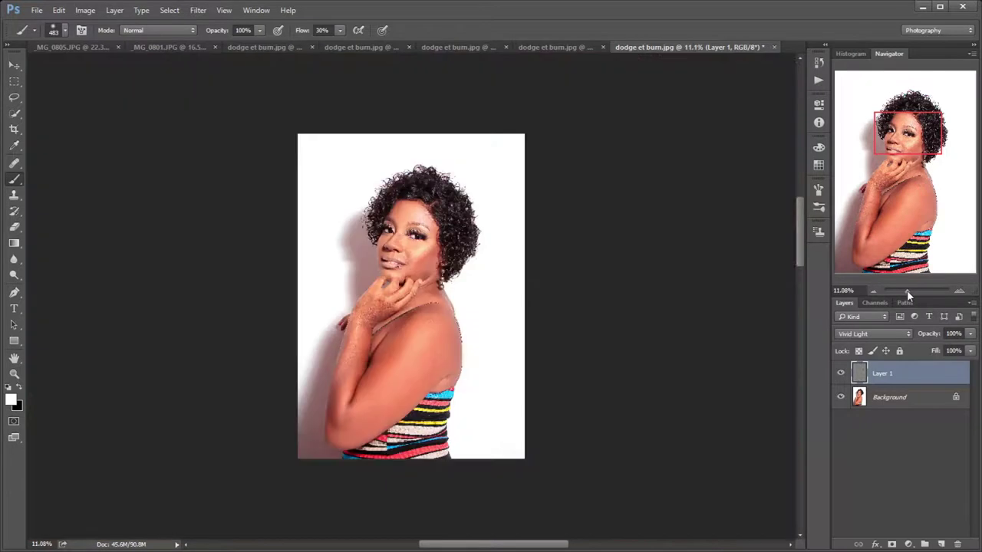